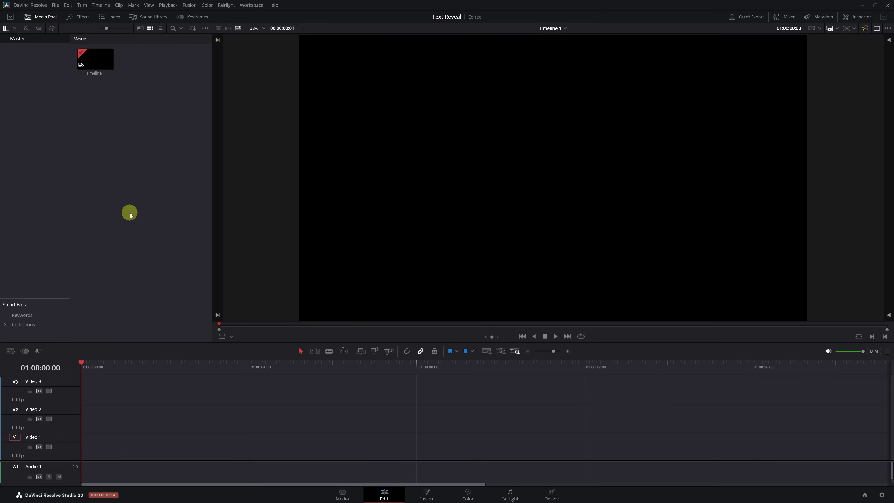
Step: Create a new Fusion Composition clip in the Media Pool with default settings
{"action": "right_click", "coordinate": [130, 214]}
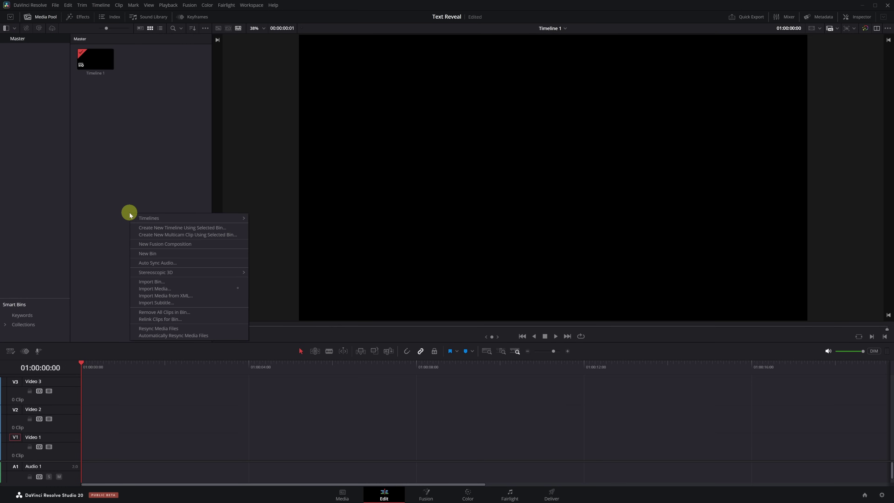
{"action": "left_click", "coordinate": [162, 244]}
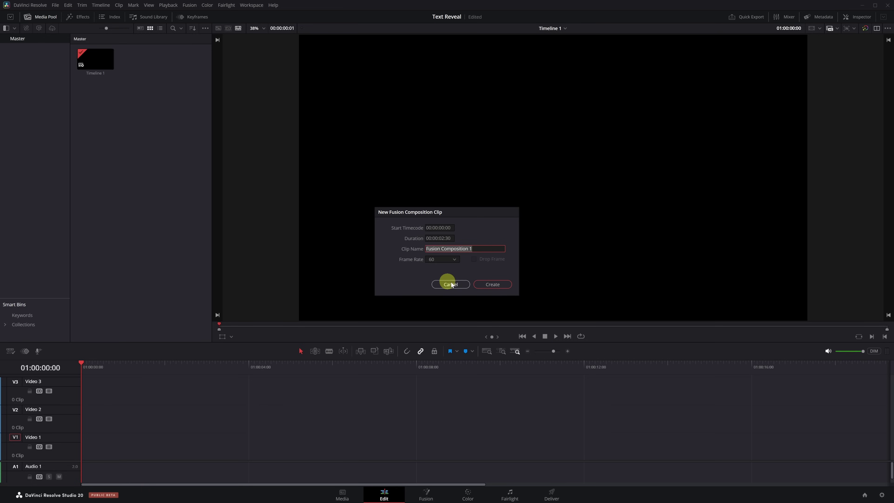
{"action": "left_click", "coordinate": [496, 287]}
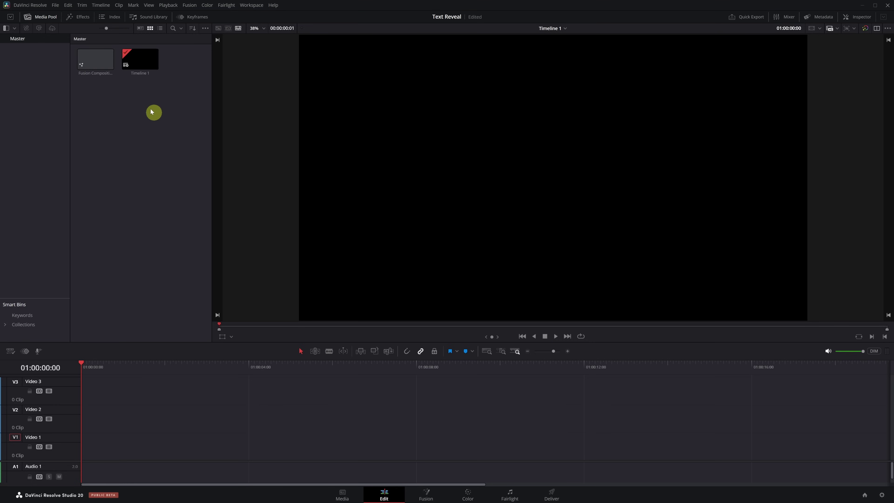
Step: Place the Fusion Composition at the start of Video 1, playhead at frame 15, and open it in Fusion
{"action": "left_click", "coordinate": [90, 58]}
{"action": "left_click_drag", "start_coordinate": [95, 67], "coordinate": [105, 442]}
{"action": "left_click", "coordinate": [170, 449]}
{"action": "left_click_drag", "start_coordinate": [169, 449], "coordinate": [134, 447]}
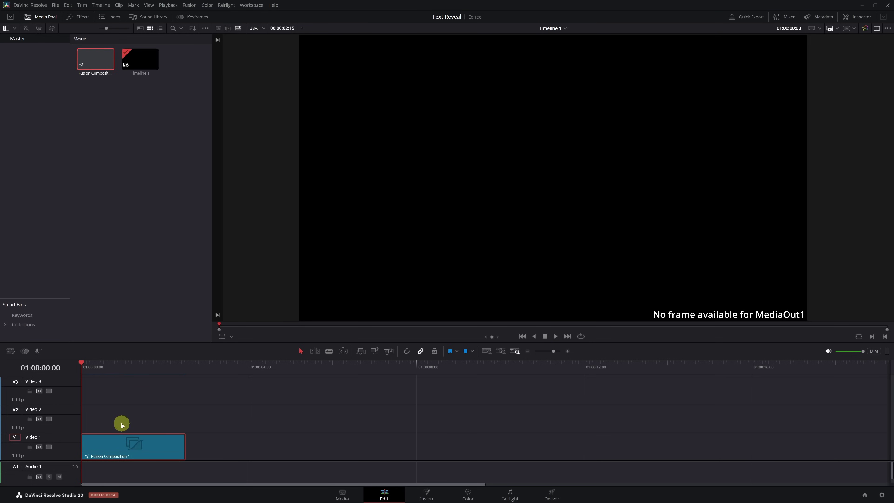
{"action": "left_click_drag", "start_coordinate": [80, 363], "coordinate": [103, 364]}
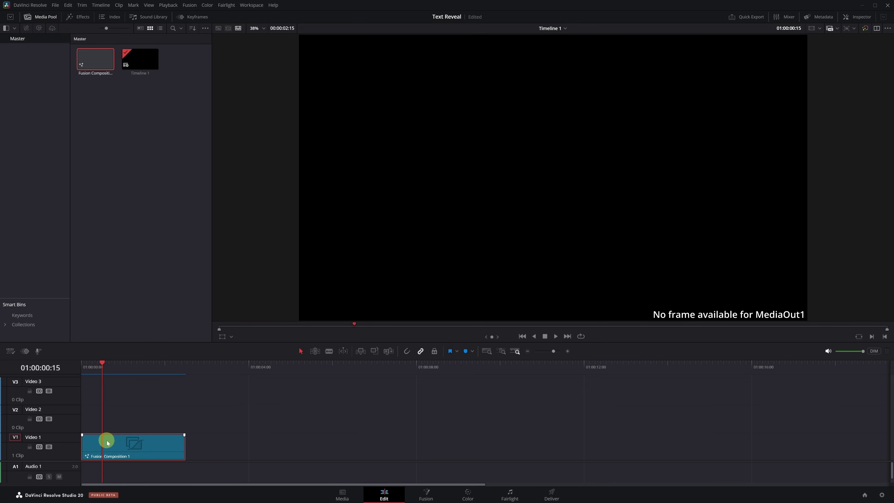
{"action": "left_click", "coordinate": [428, 493]}
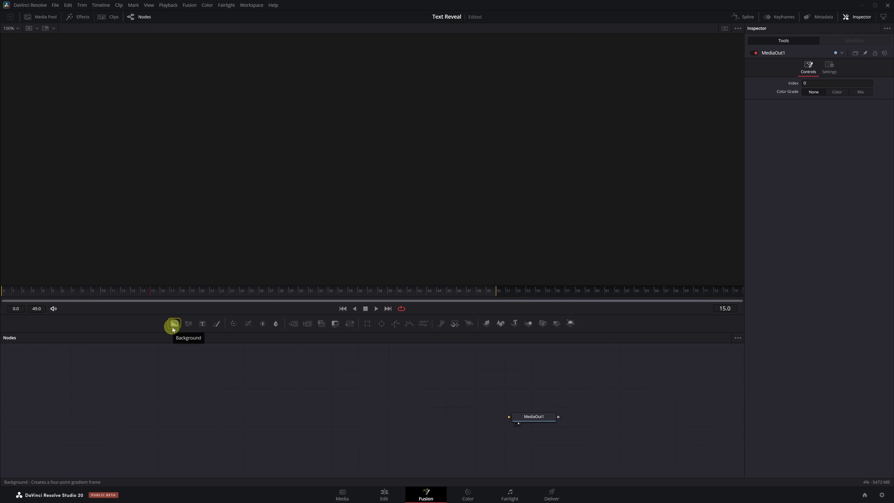
Step: Add a Background node left of MediaOut1 and connect its output to MediaOut1
{"action": "left_click", "coordinate": [173, 324]}
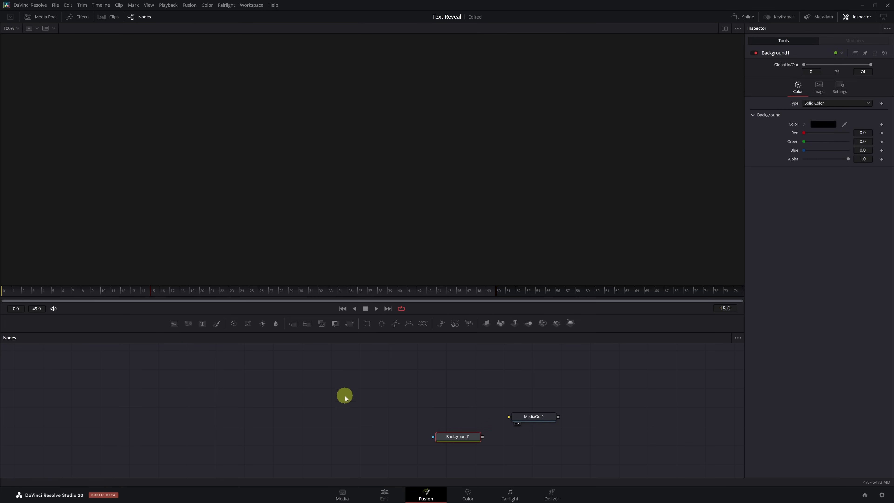
{"action": "left_click_drag", "start_coordinate": [422, 432], "coordinate": [298, 417]}
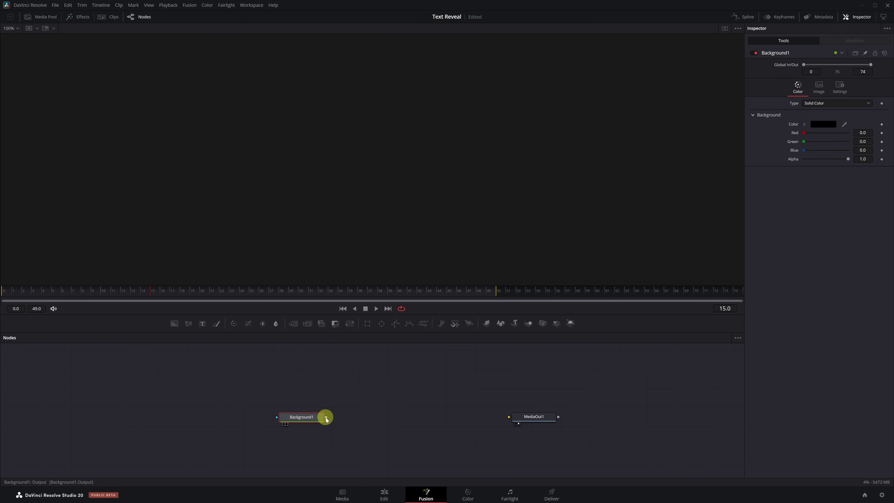
{"action": "left_click_drag", "start_coordinate": [325, 417], "coordinate": [509, 418]}
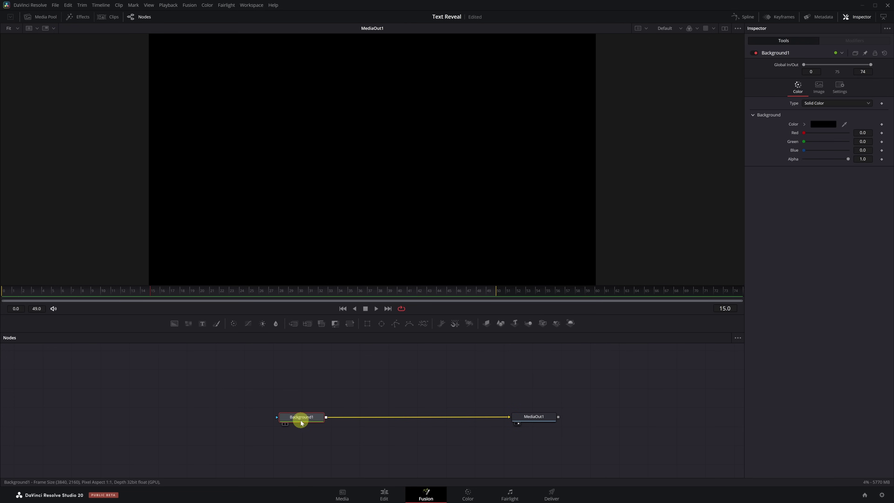
Step: Add a Text+ node merged over the background, with Merge1 and Text1 lined up neatly
{"action": "left_click", "coordinate": [202, 325]}
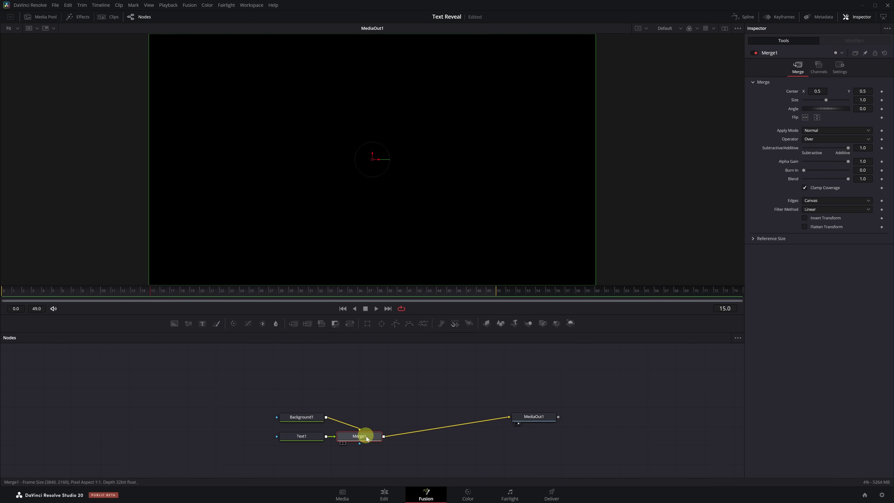
{"action": "left_click_drag", "start_coordinate": [366, 436], "coordinate": [413, 418]}
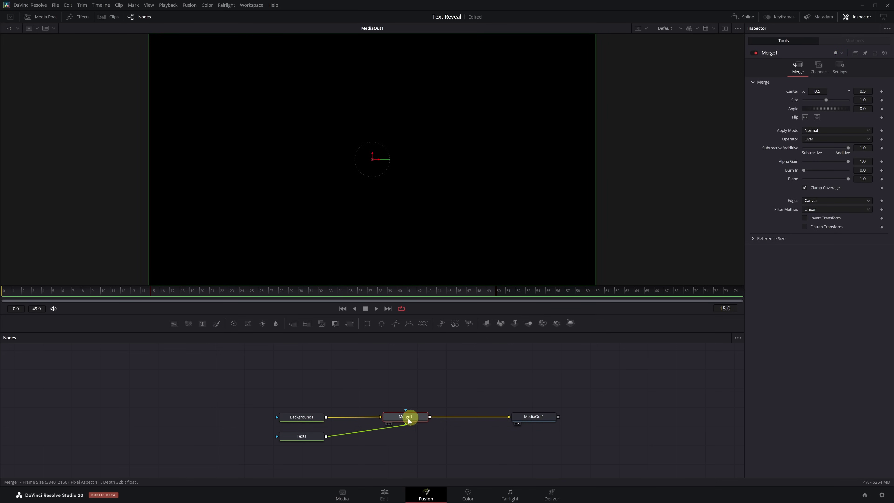
{"action": "left_click_drag", "start_coordinate": [304, 436], "coordinate": [422, 414]}
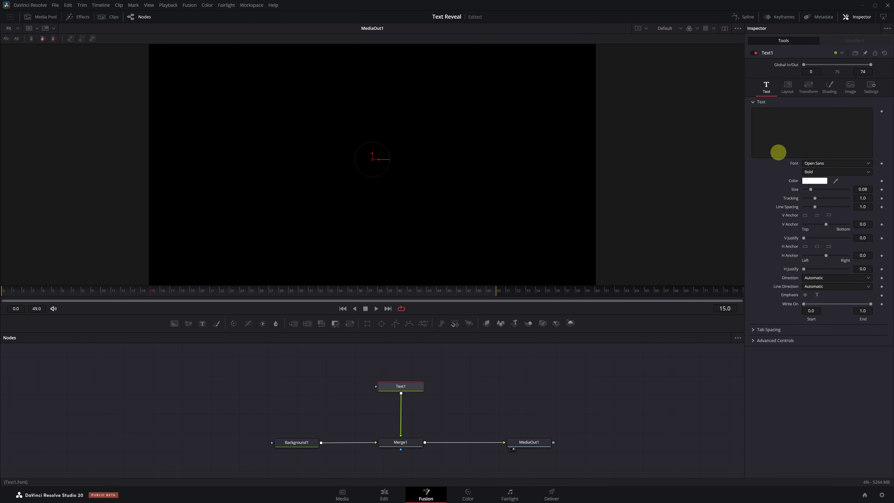
Step: Make Text1 read 'ANIMATE TEXT' in Montserrat Black at size 0.122
{"action": "left_click", "coordinate": [797, 135]}
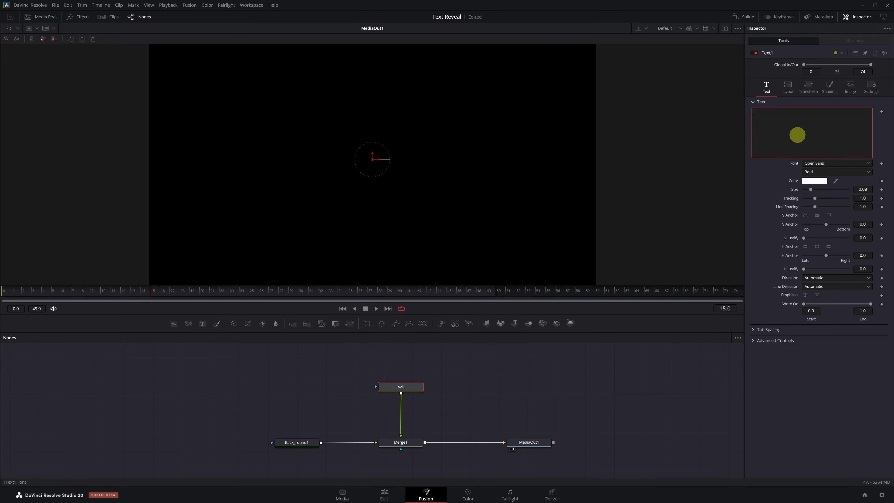
{"action": "type", "text": "ANIMATE TEXT"}
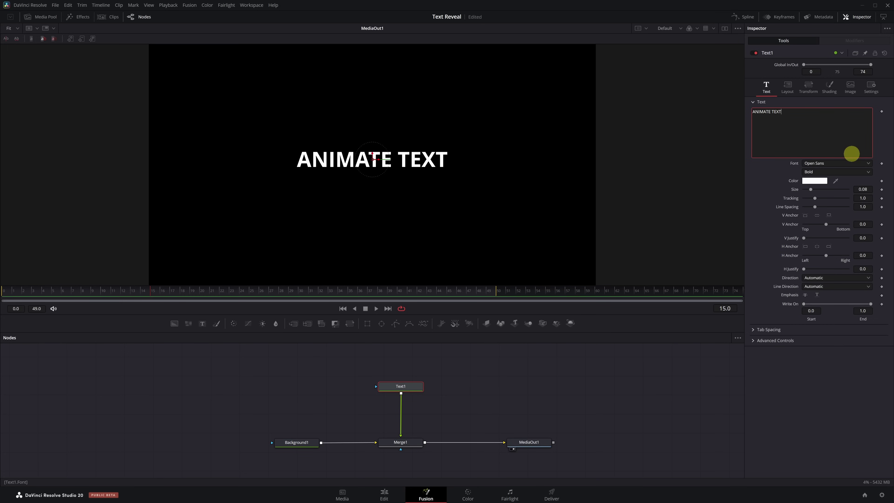
{"action": "left_click", "coordinate": [867, 164]}
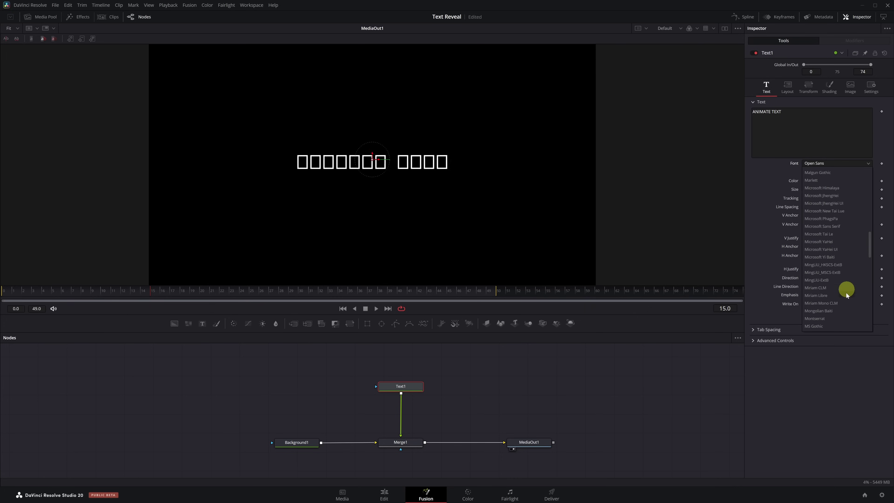
{"action": "left_click", "coordinate": [837, 318]}
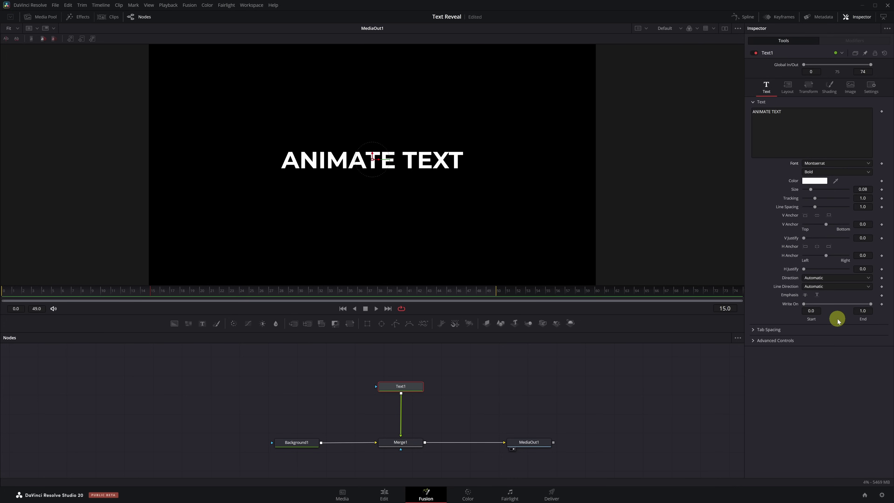
{"action": "left_click", "coordinate": [868, 173]}
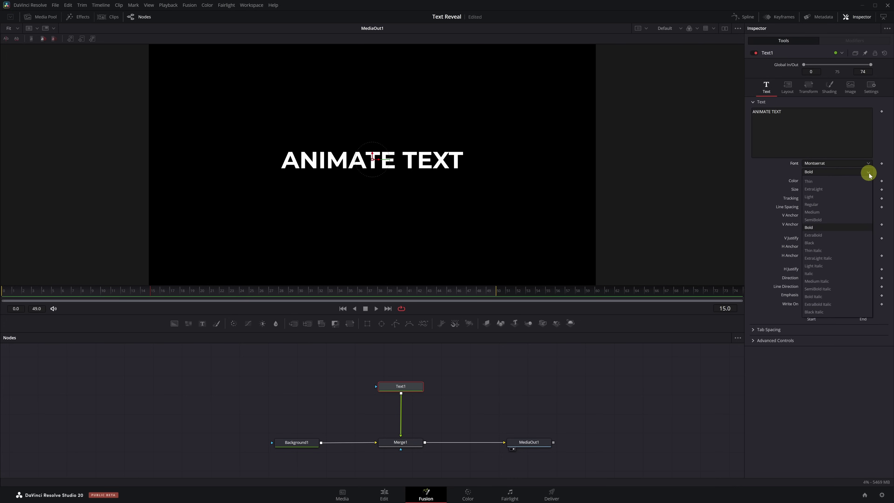
{"action": "left_click", "coordinate": [828, 242]}
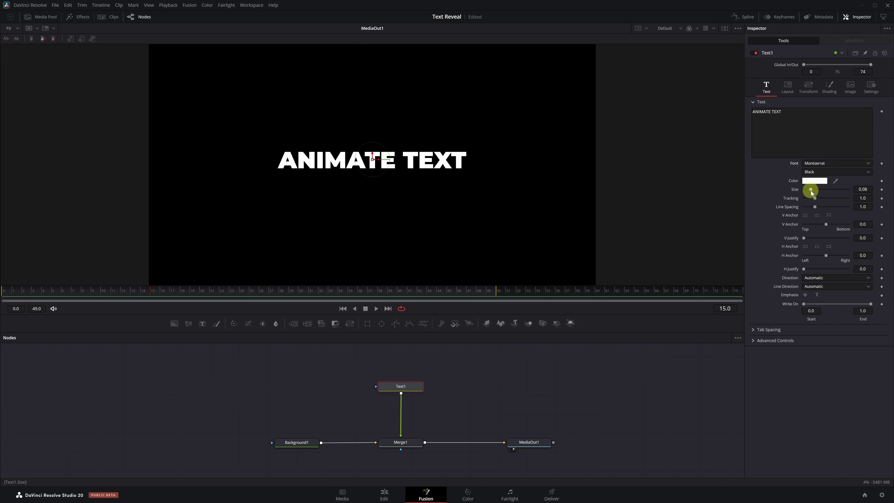
{"action": "left_click_drag", "start_coordinate": [811, 190], "coordinate": [814, 191]}
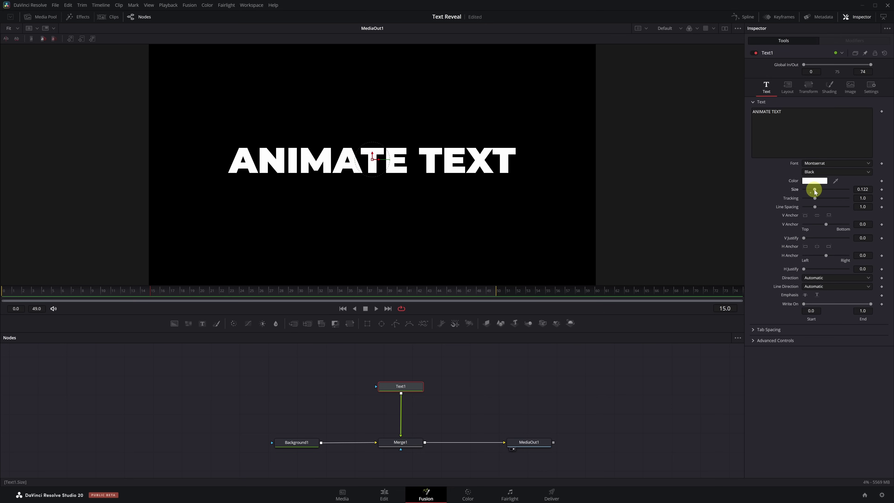
{"action": "left_click", "coordinate": [400, 387]}
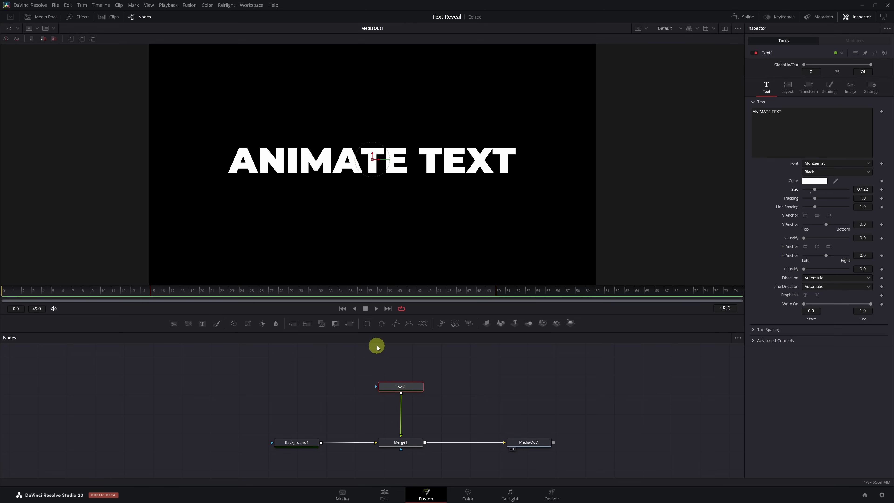
Step: Add a Rectangle mask to Text1, sized about 0.953 wide and 0.131 tall around the title
{"action": "left_click", "coordinate": [368, 327]}
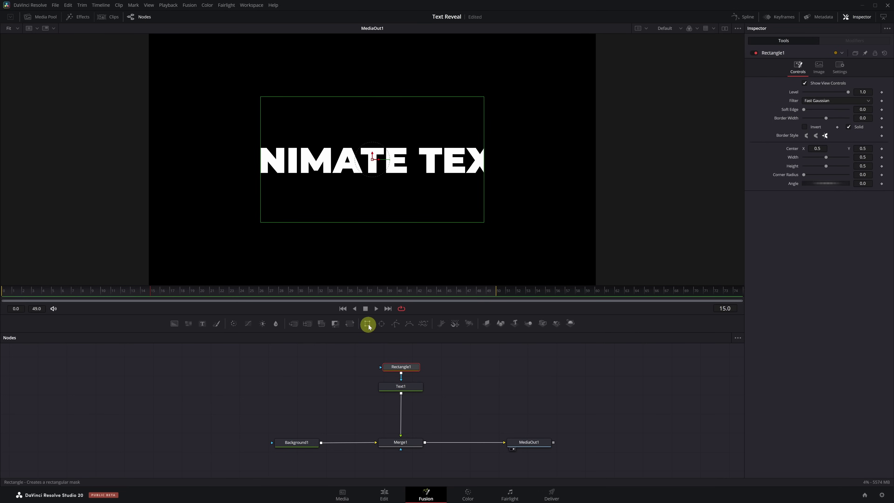
{"action": "left_click_drag", "start_coordinate": [369, 222], "coordinate": [369, 223]}
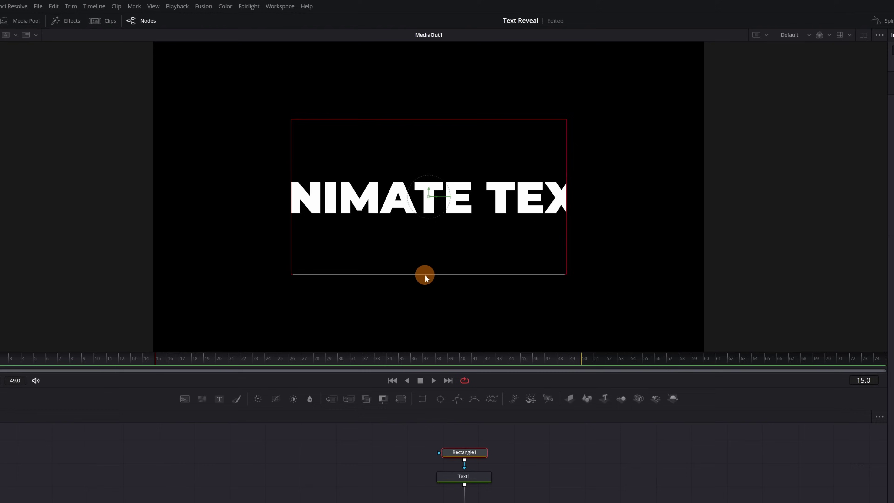
{"action": "left_click_drag", "start_coordinate": [424, 275], "coordinate": [450, 229]}
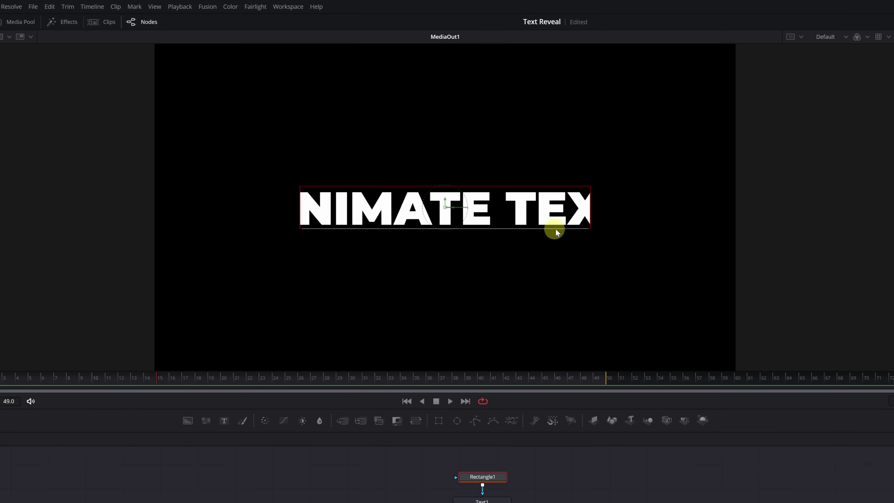
{"action": "left_click_drag", "start_coordinate": [591, 209], "coordinate": [721, 210]}
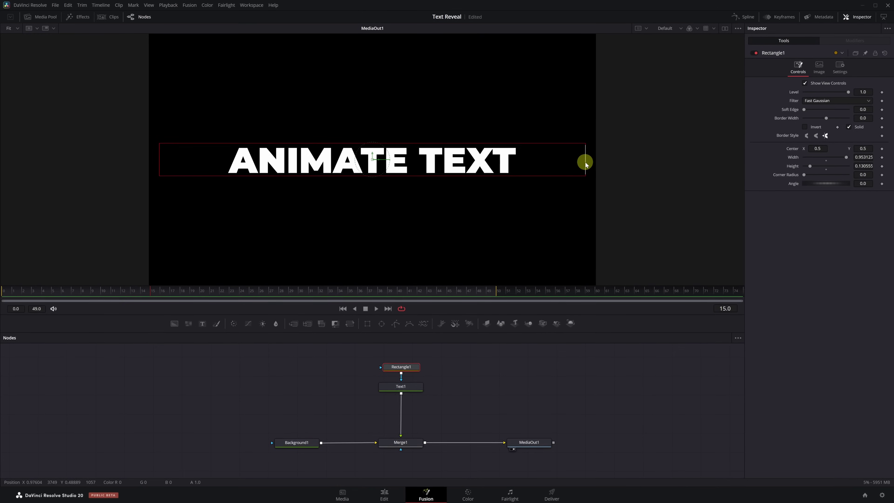
Step: Apply a Follower modifier to Text1's text content
{"action": "left_click", "coordinate": [409, 388]}
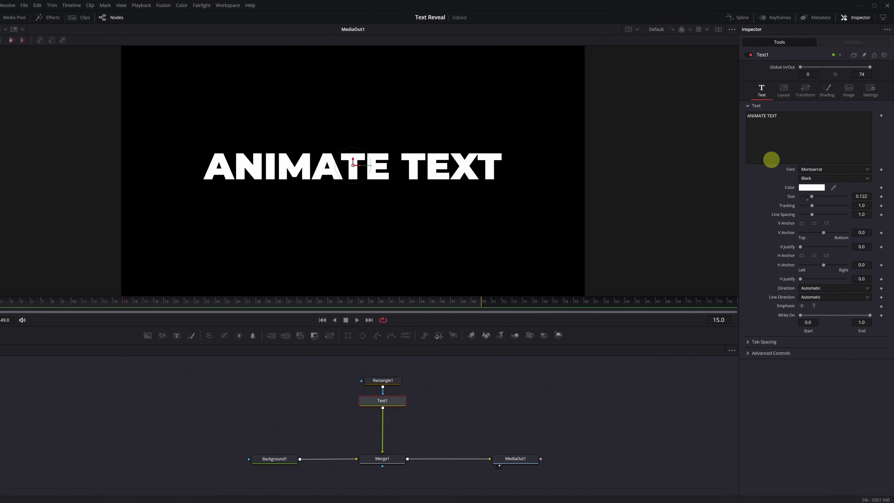
{"action": "right_click", "coordinate": [787, 141]}
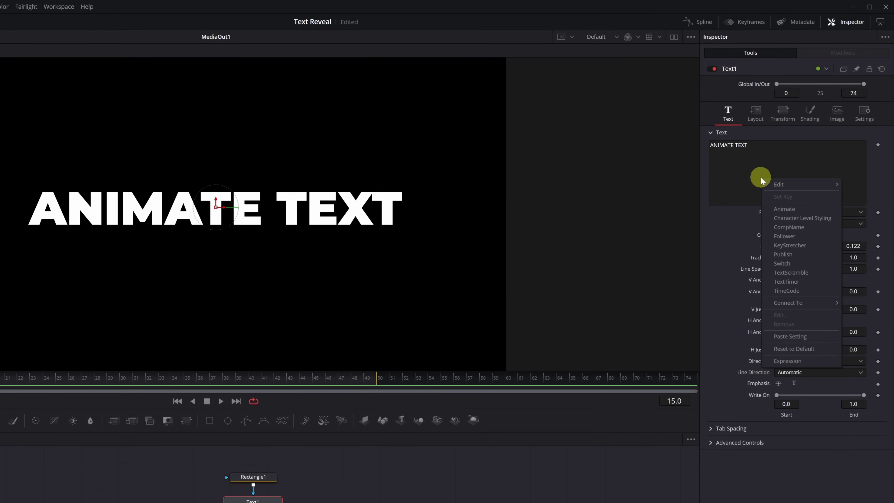
{"action": "left_click", "coordinate": [796, 237]}
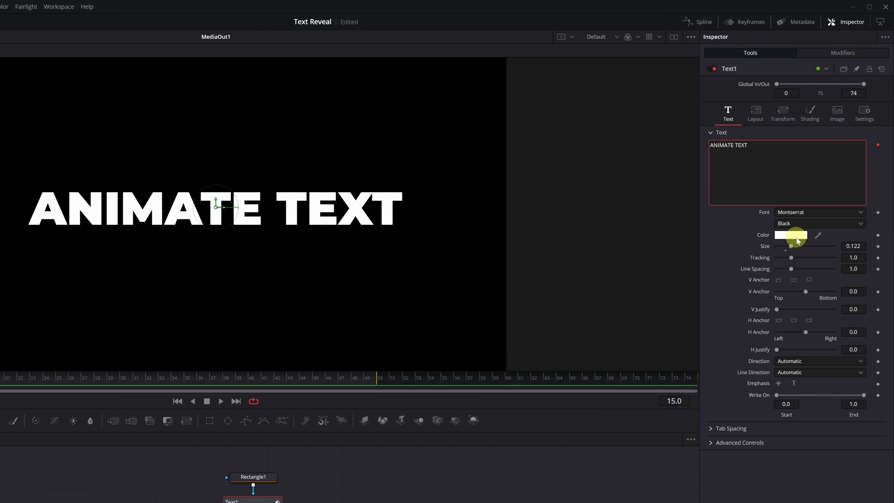
Step: Set the Follower's Transform to act on Words instead of Characters
{"action": "left_click", "coordinate": [838, 56]}
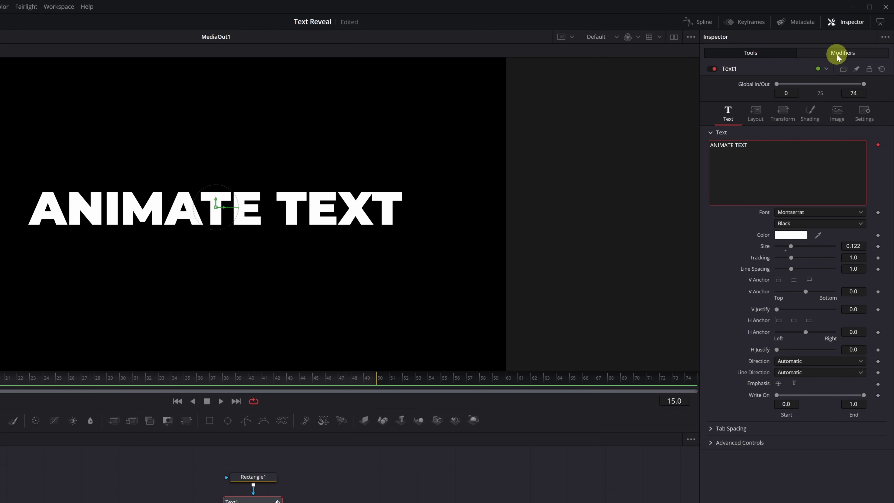
{"action": "left_click", "coordinate": [838, 56]}
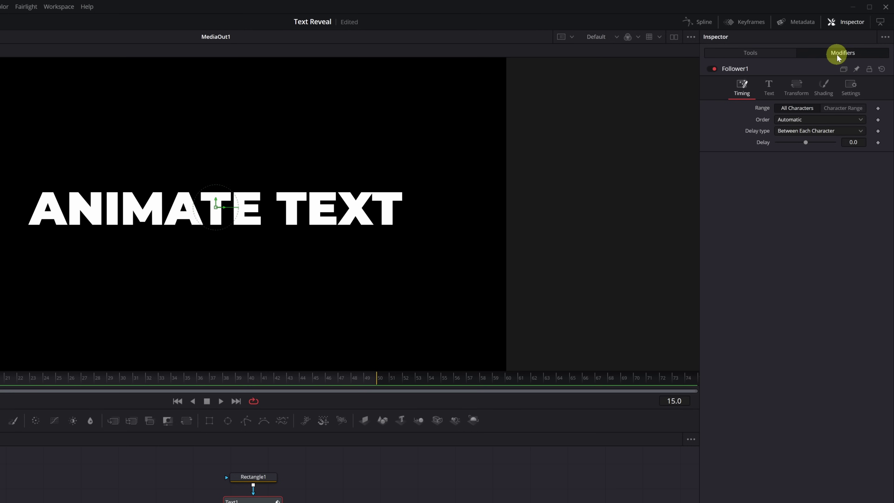
{"action": "left_click", "coordinate": [795, 99]}
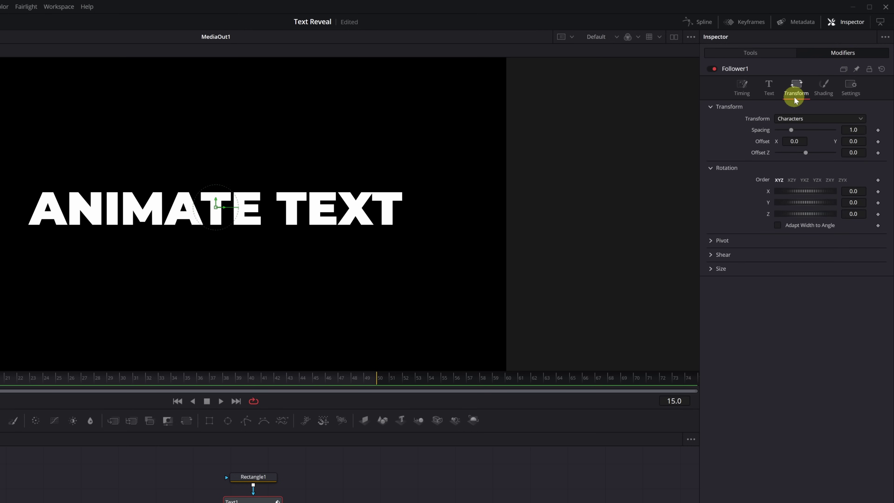
{"action": "left_click", "coordinate": [859, 119]}
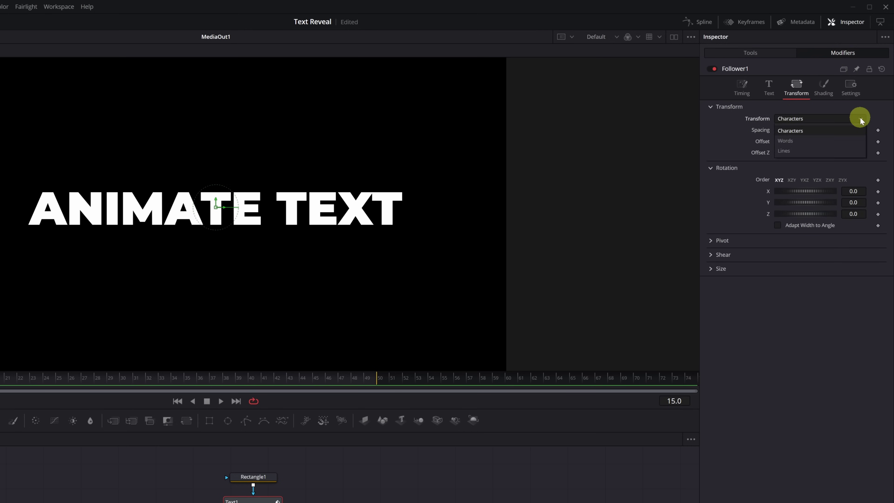
{"action": "left_click", "coordinate": [800, 143]}
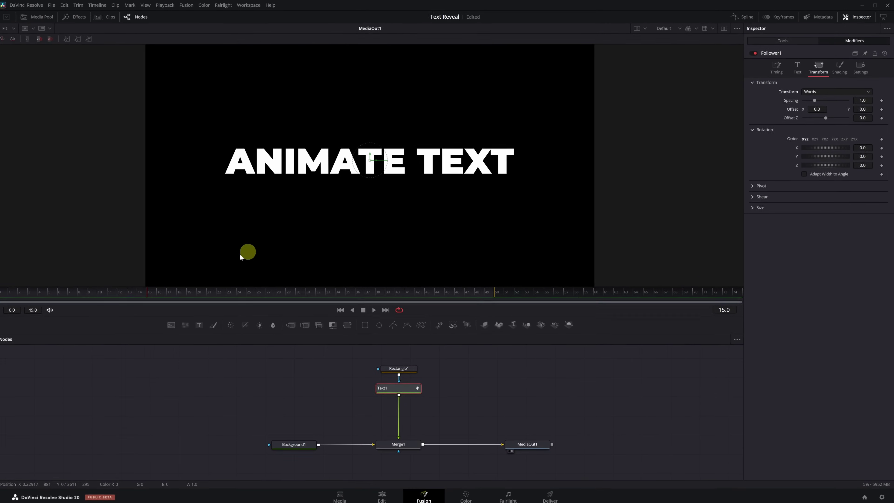
Step: Keyframe Follower1's Offset at frame 10, then set Offset Y to -0.054 at frame 0
{"action": "left_click", "coordinate": [103, 292]}
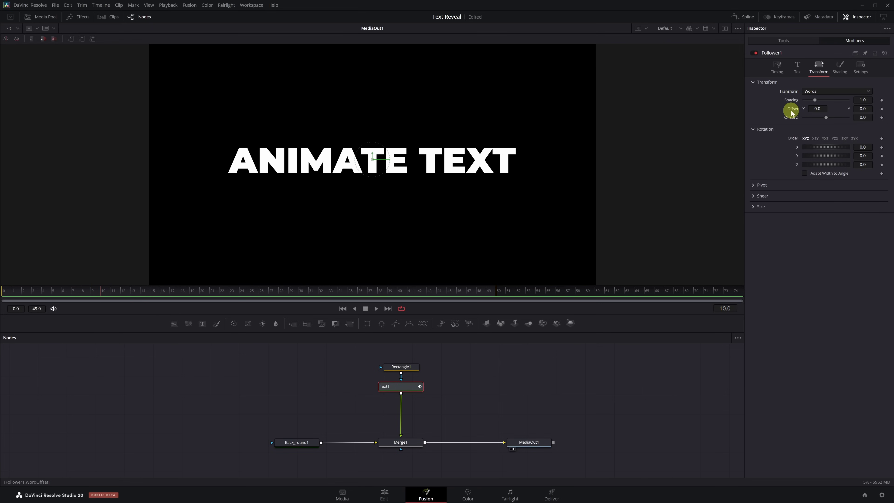
{"action": "left_click", "coordinate": [882, 112]}
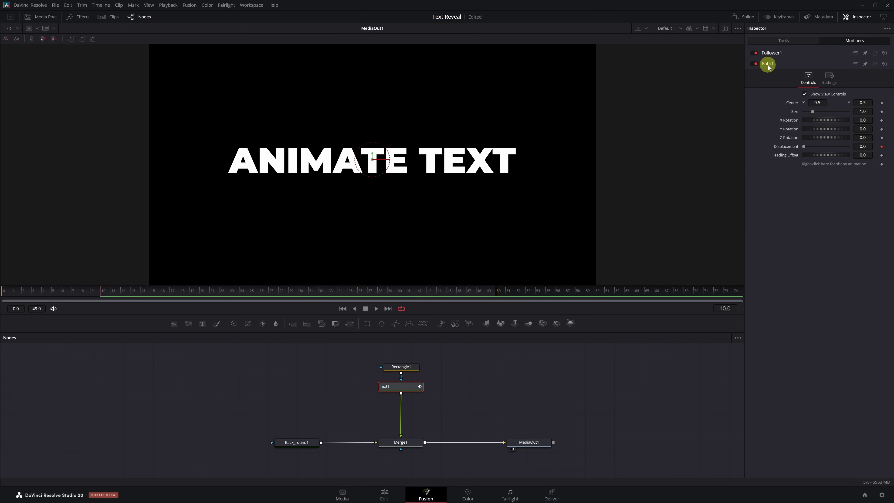
{"action": "left_click", "coordinate": [783, 53]}
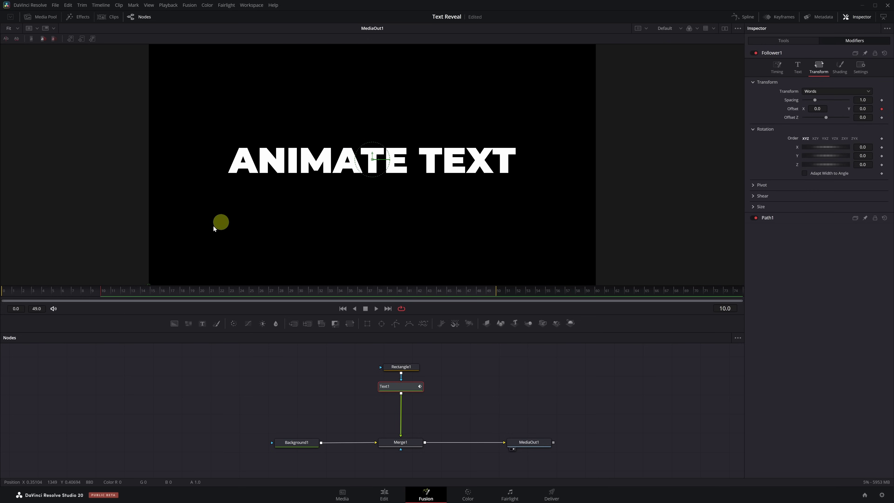
{"action": "left_click", "coordinate": [2, 293]}
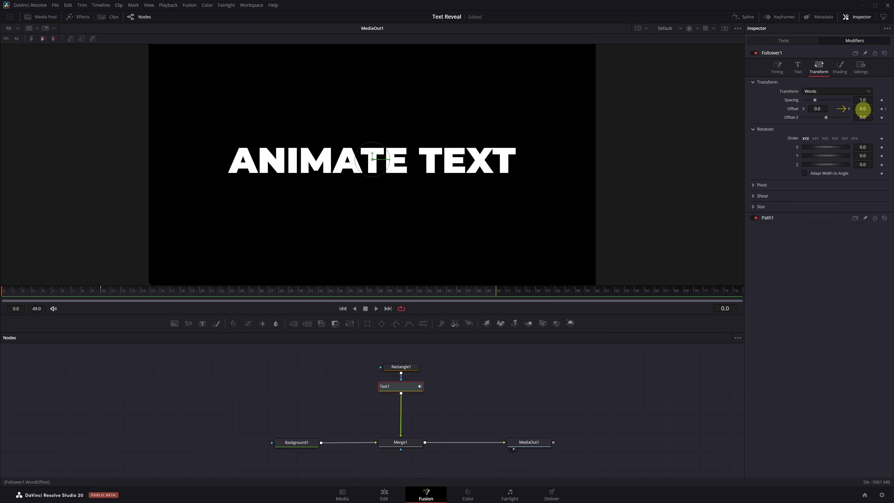
{"action": "left_click_drag", "start_coordinate": [862, 108], "coordinate": [839, 116]}
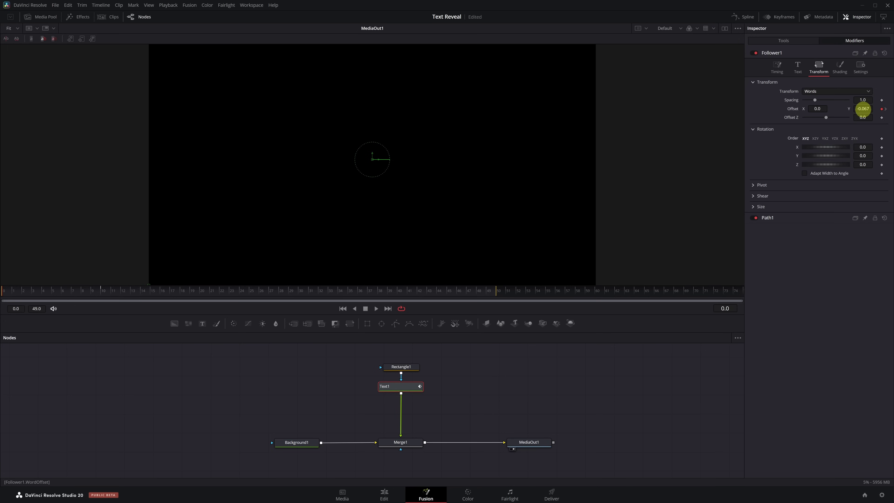
Step: Preview the rise and add later Offset keyframes nudging the words slightly upward
{"action": "key", "text": "space"}
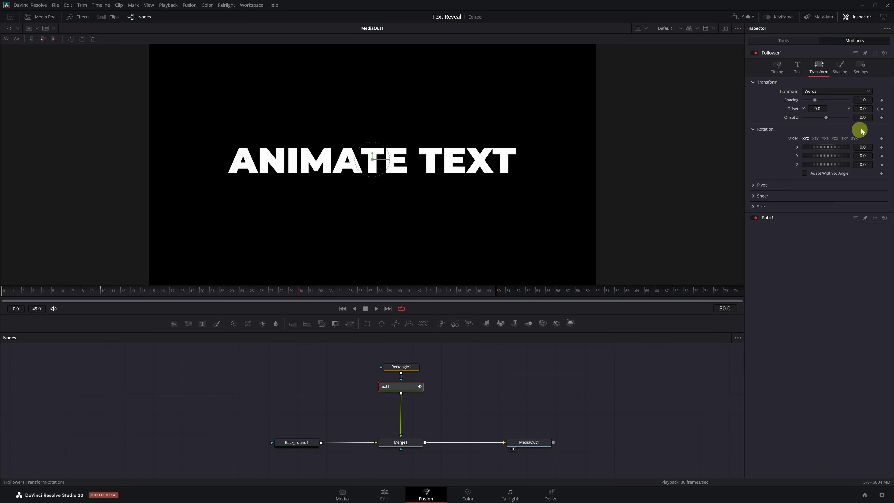
{"action": "left_click", "coordinate": [881, 109]}
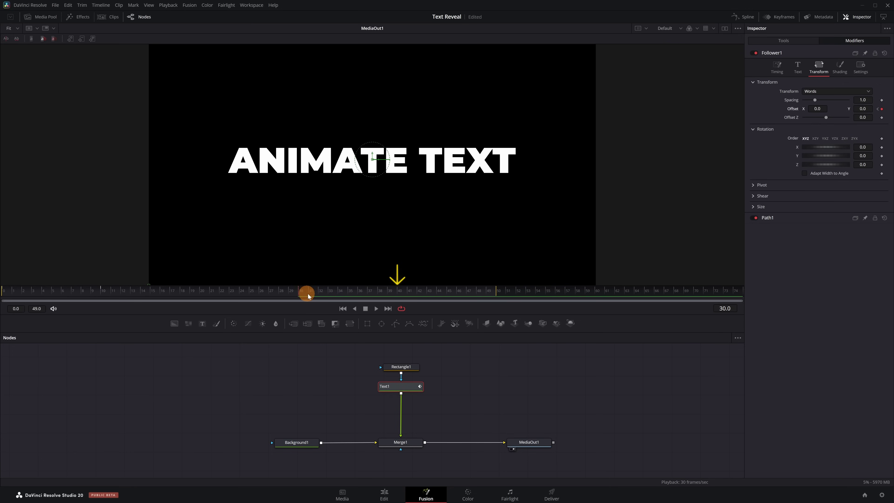
{"action": "left_click_drag", "start_coordinate": [307, 293], "coordinate": [351, 294]}
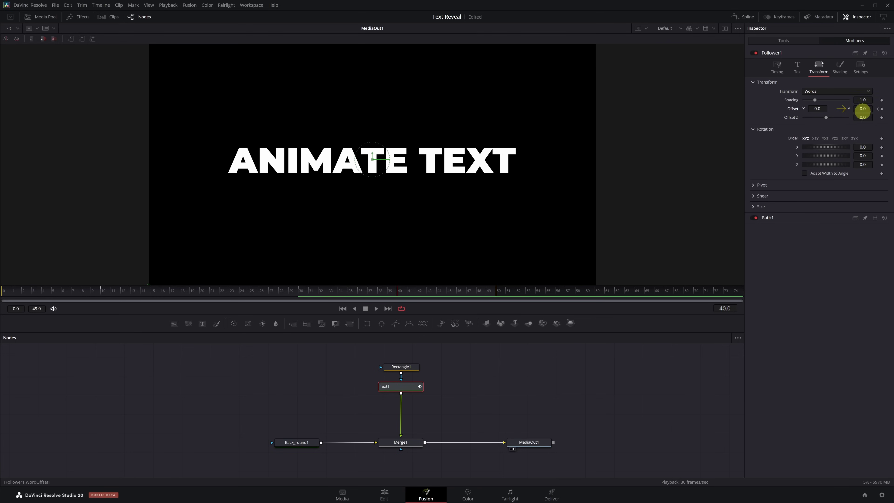
{"action": "left_click_drag", "start_coordinate": [862, 109], "coordinate": [886, 107]}
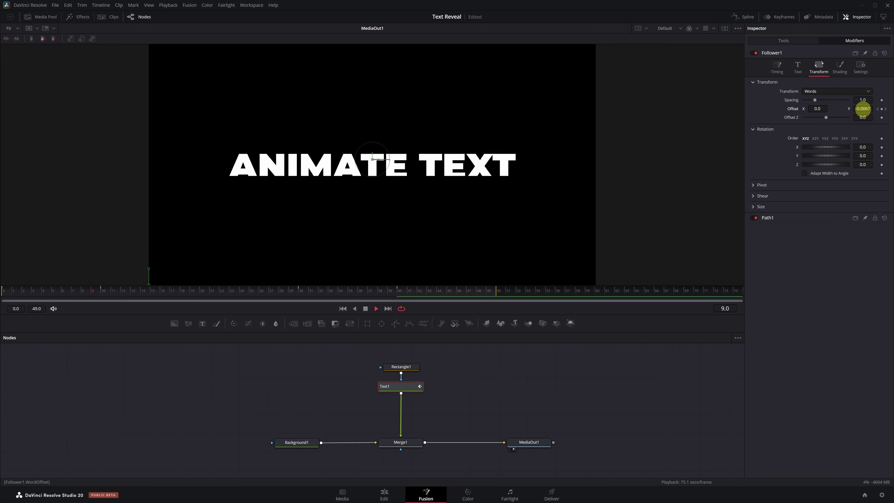
{"action": "key", "text": "space"}
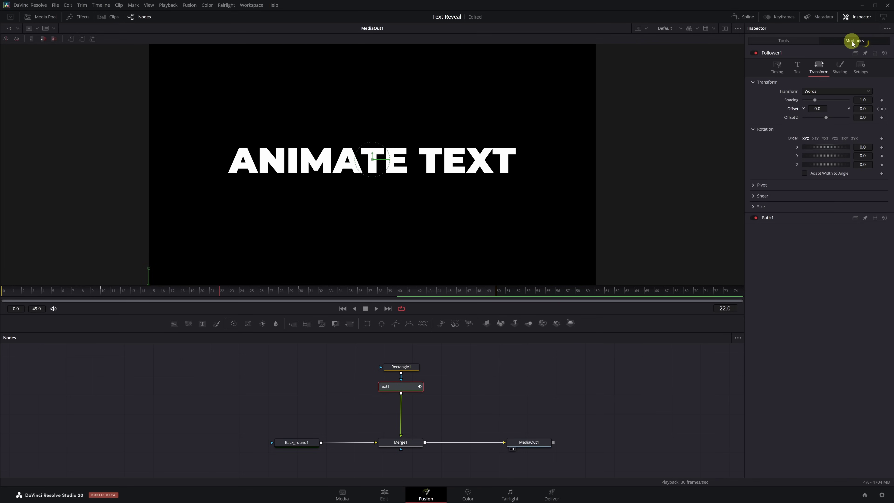
Step: Set Follower1's Timing delay to 1.5 and preview the staggered word reveal
{"action": "left_click", "coordinate": [778, 74]}
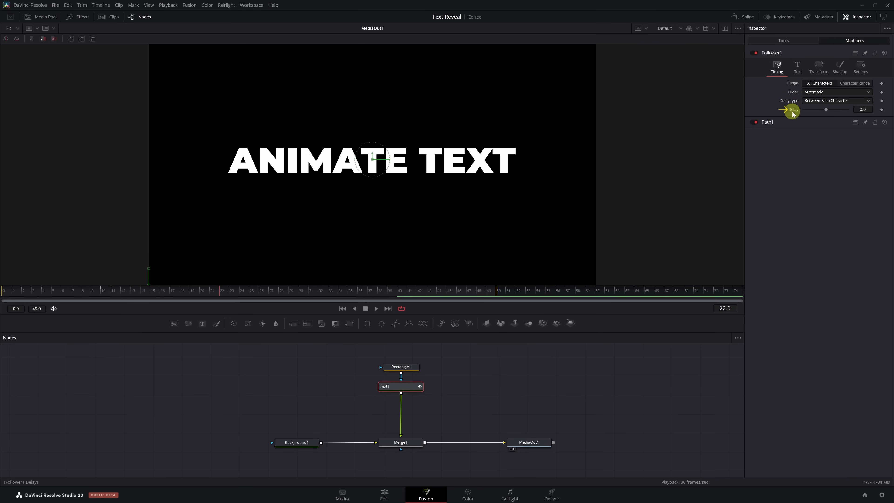
{"action": "left_click", "coordinate": [863, 109]}
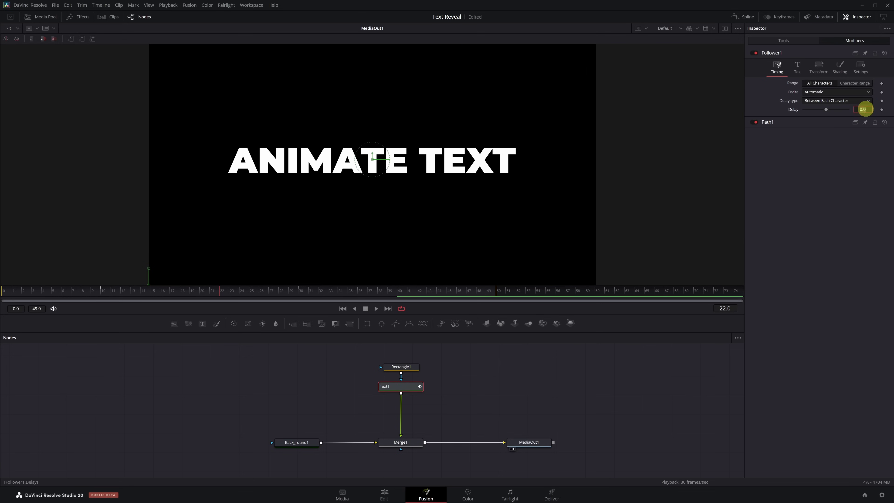
{"action": "key", "text": "Return"}
{"action": "key", "text": "space"}
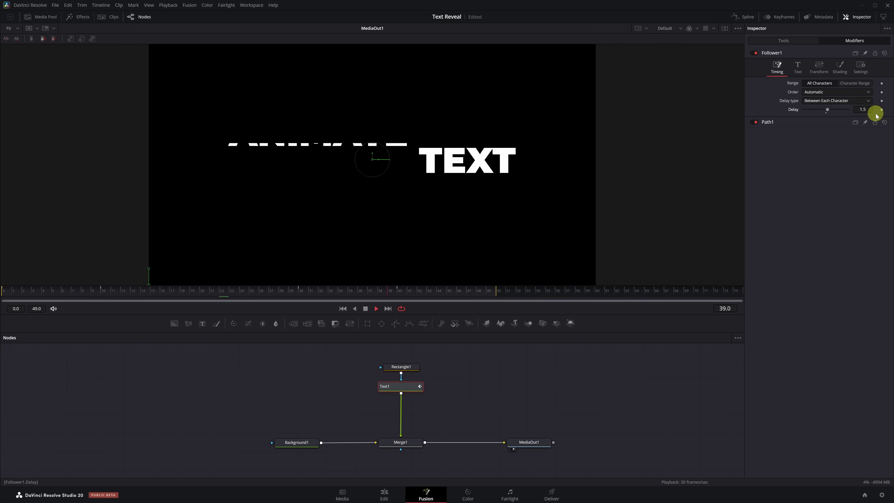
{"action": "key", "text": "space"}
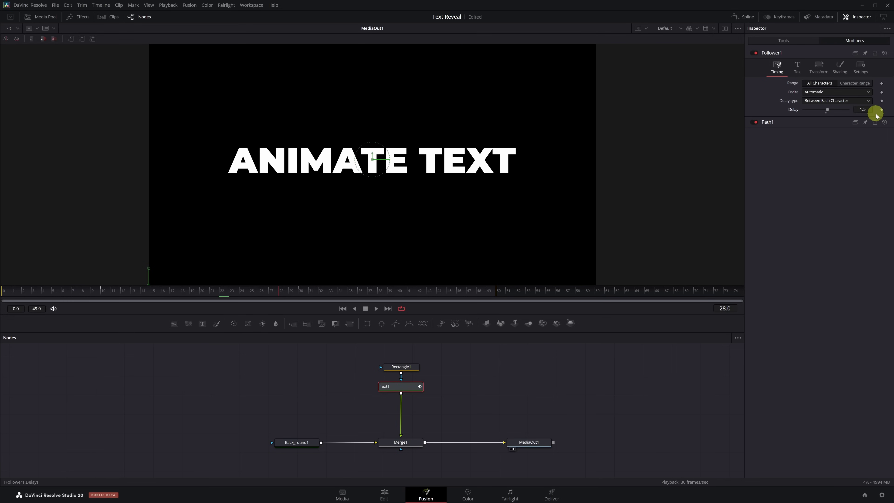
Step: In the Spline editor, apply Out Cubic easing to all Displacement keyframes and preview
{"action": "left_click", "coordinate": [753, 21]}
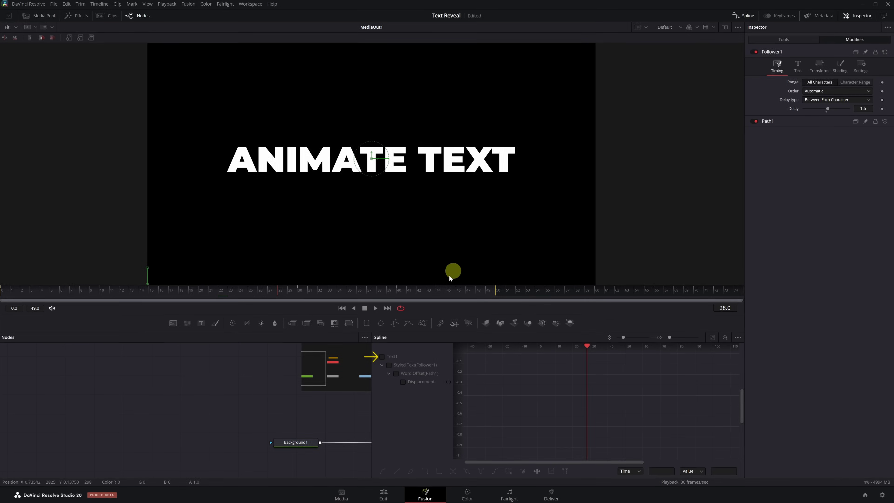
{"action": "left_click", "coordinate": [381, 356]}
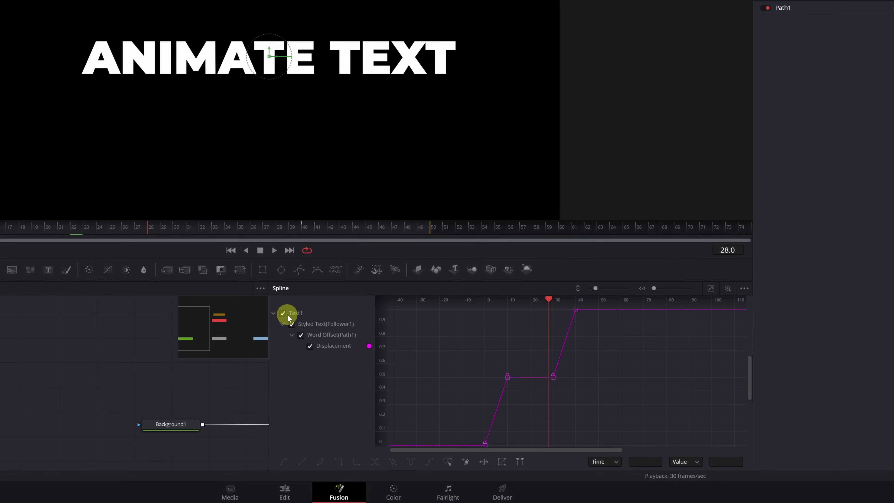
{"action": "left_click", "coordinate": [714, 289]}
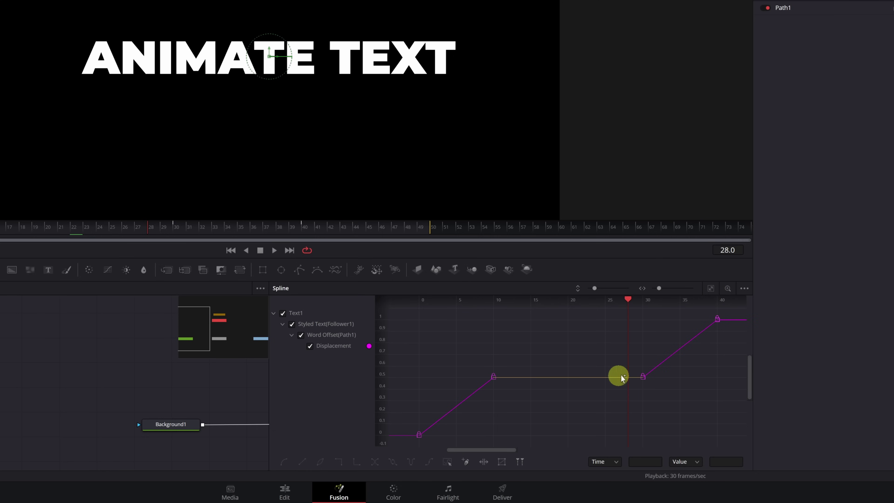
{"action": "left_click_drag", "start_coordinate": [725, 311], "coordinate": [405, 444]}
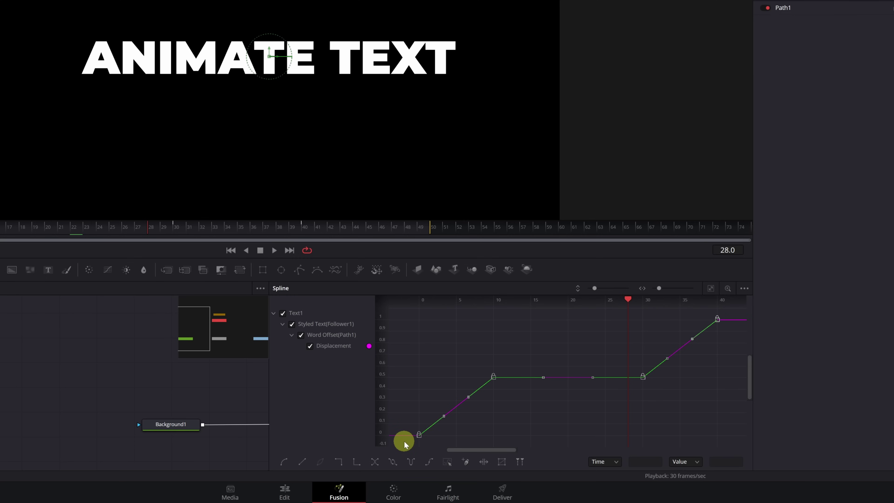
{"action": "right_click", "coordinate": [462, 356]}
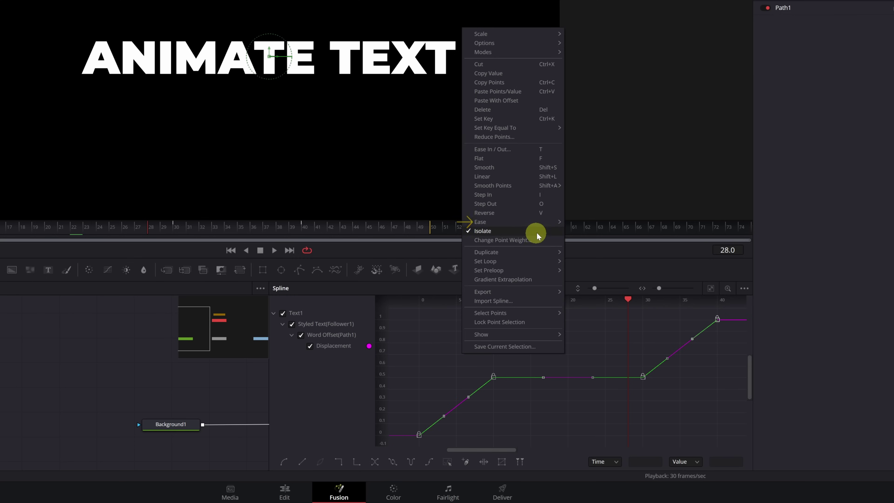
{"action": "mouse_move", "coordinate": [541, 226]}
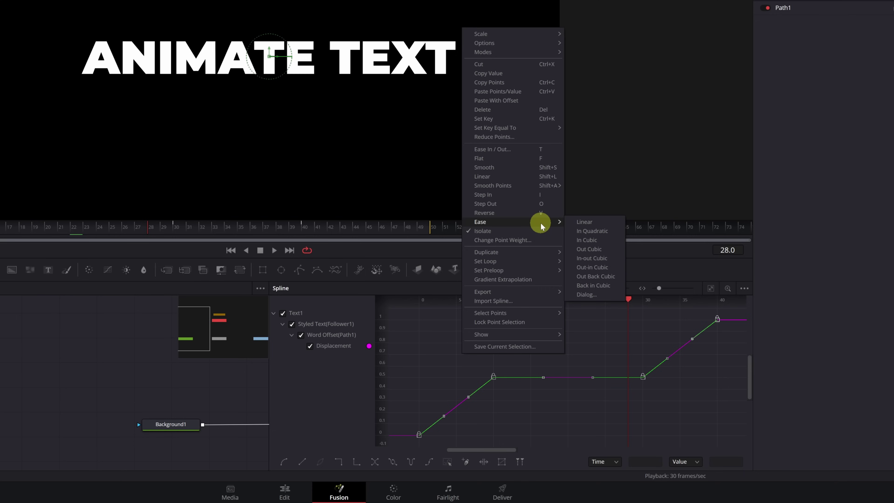
{"action": "left_click", "coordinate": [590, 251]}
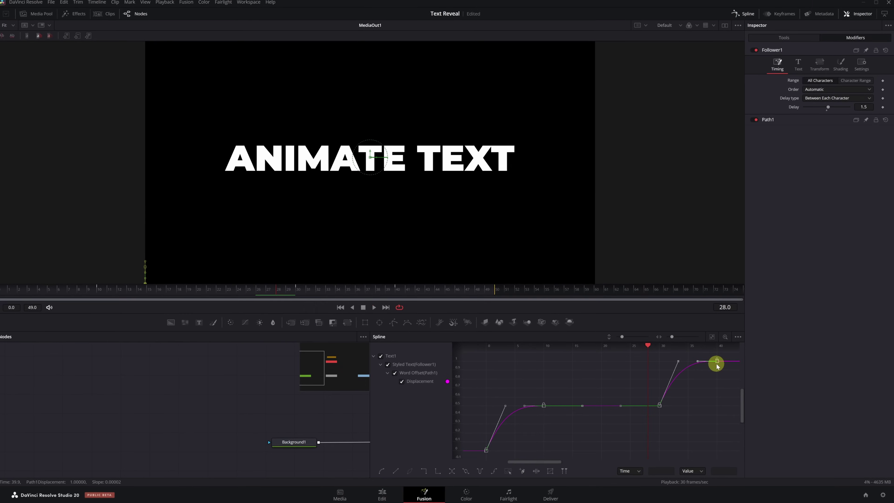
{"action": "key", "text": "space"}
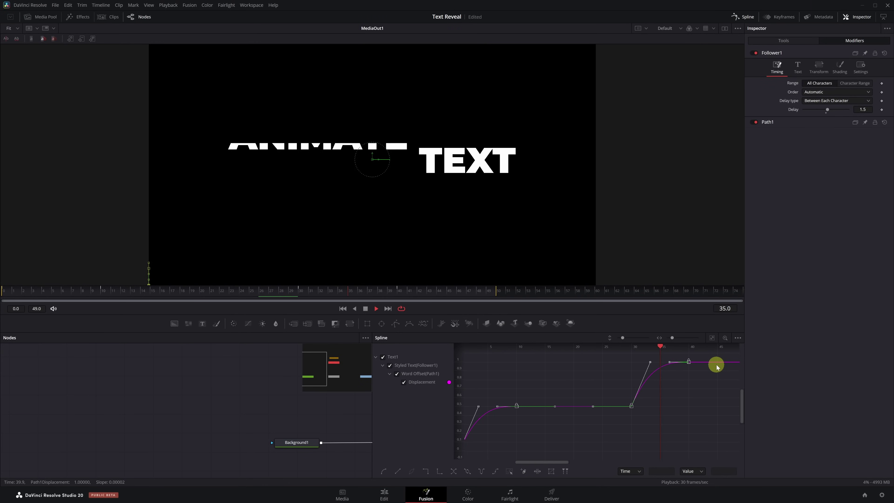
{"action": "key", "text": "space"}
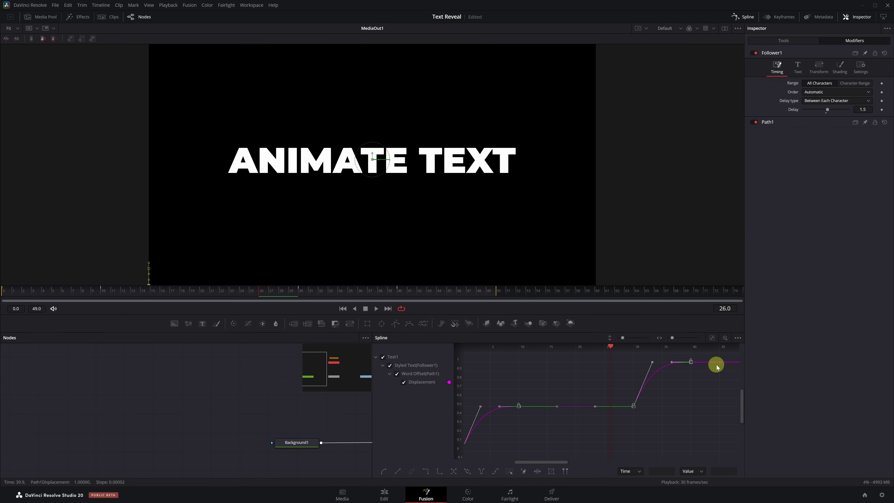
Step: Enable Motion Blur in Text1's Settings with Quality raised from 2 to 10
{"action": "left_click", "coordinate": [752, 18]}
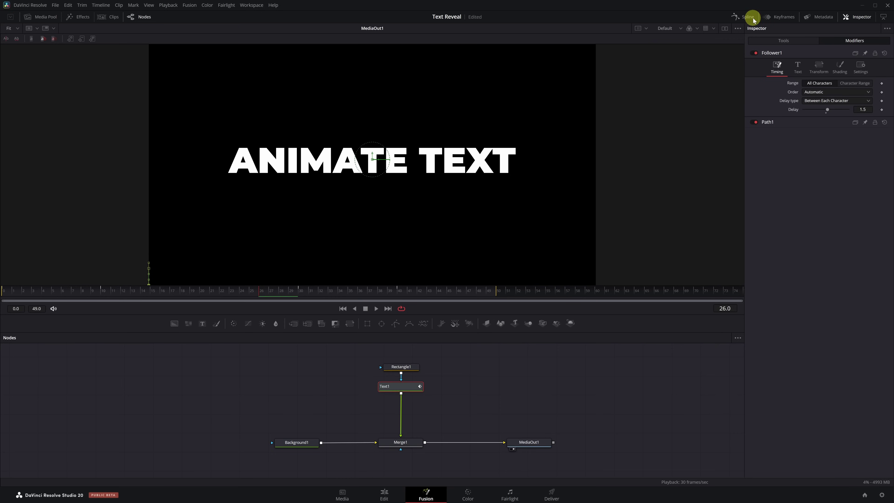
{"action": "left_click", "coordinate": [386, 388]}
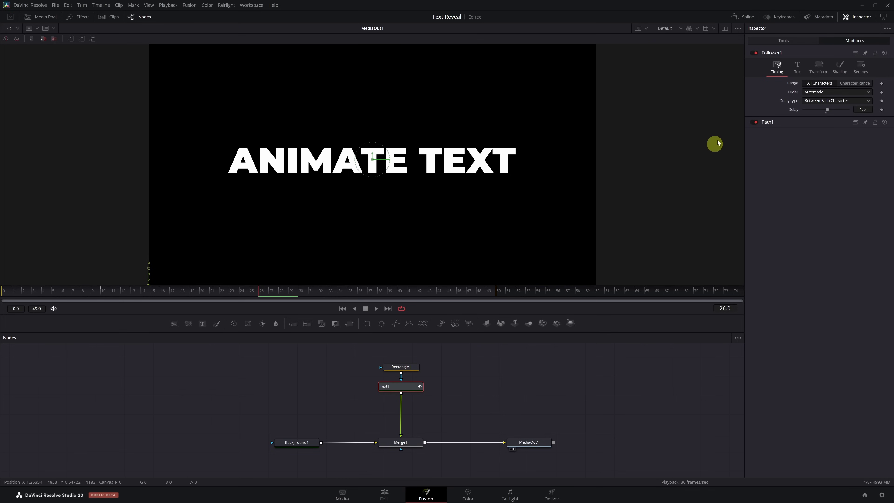
{"action": "left_click", "coordinate": [777, 42]}
{"action": "left_click", "coordinate": [778, 44]}
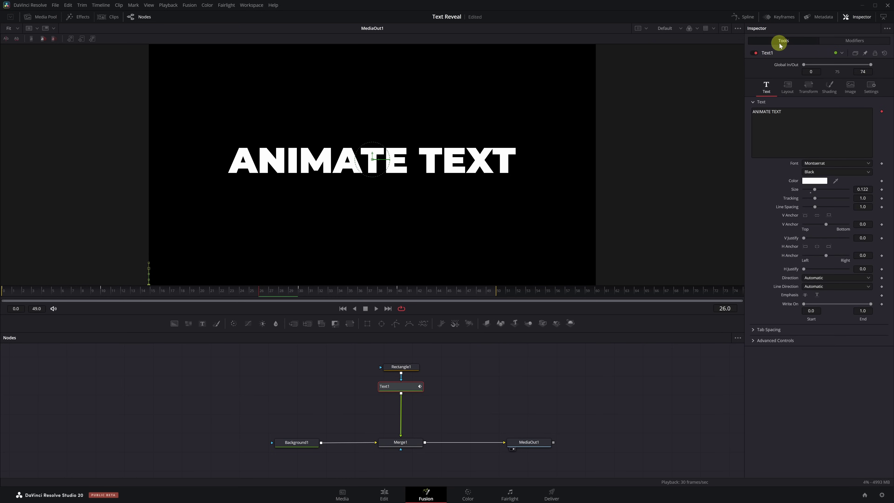
{"action": "left_click", "coordinate": [872, 88]}
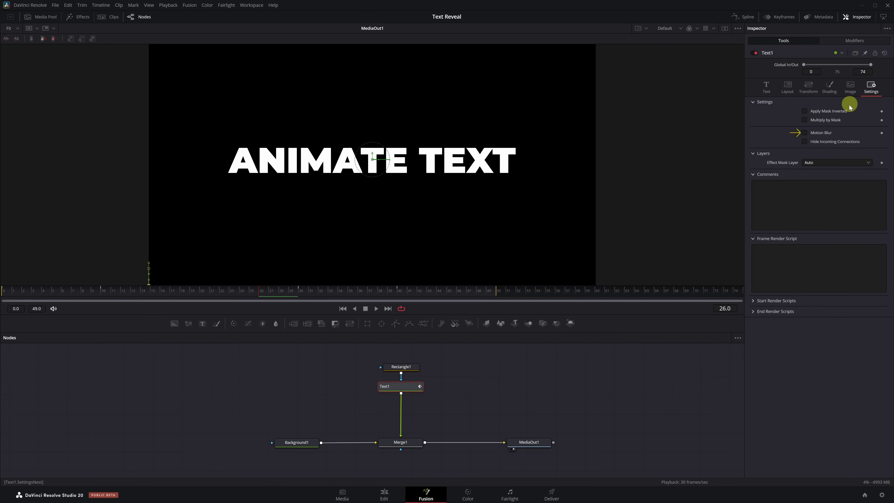
{"action": "left_click", "coordinate": [804, 133]}
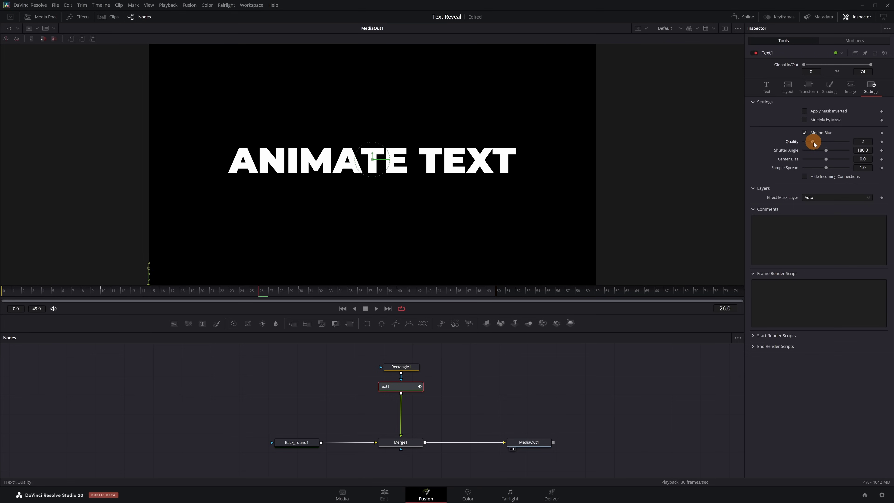
{"action": "left_click_drag", "start_coordinate": [814, 142], "coordinate": [849, 144]}
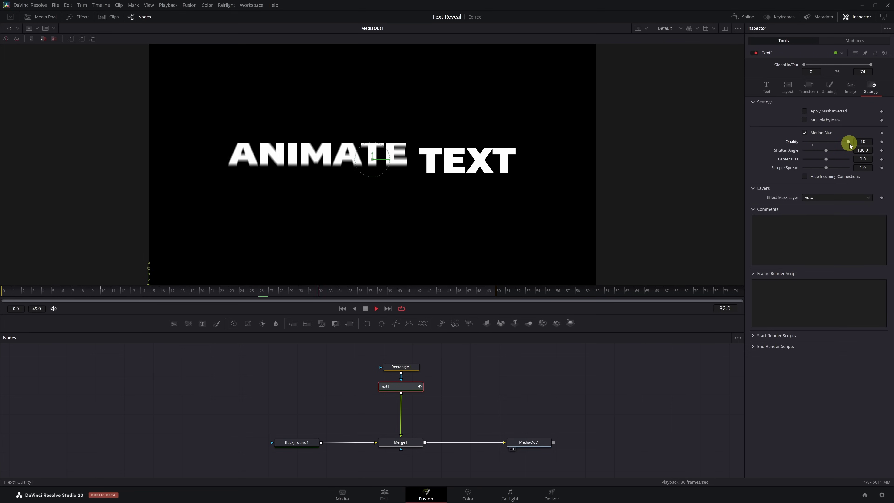
{"action": "key", "text": "space"}
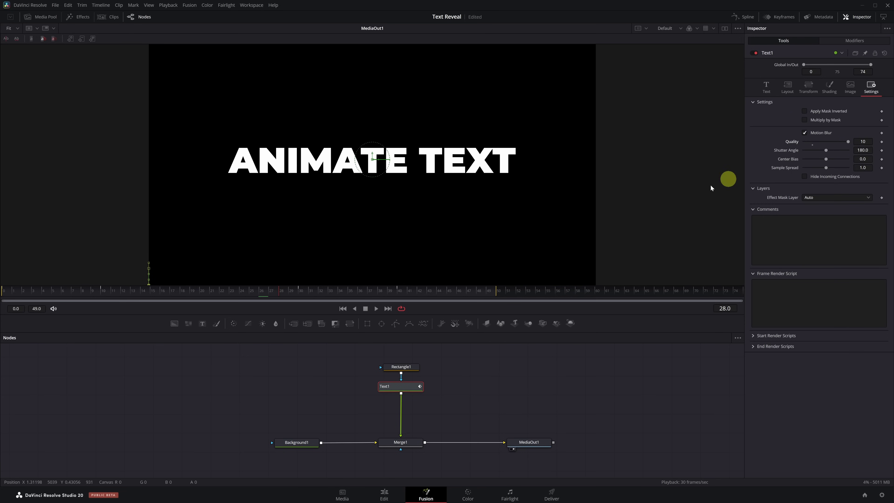
Step: Set Background1's Alpha to 0 so the black backdrop becomes transparent
{"action": "left_click", "coordinate": [297, 445]}
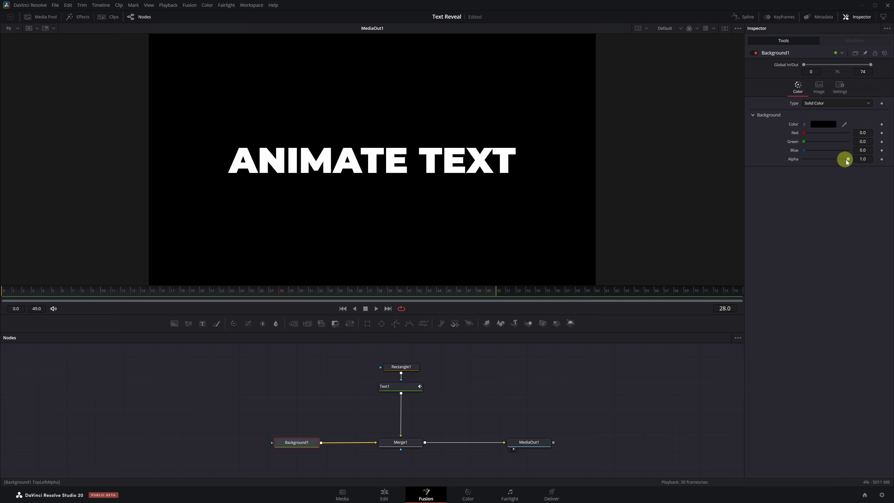
{"action": "left_click_drag", "start_coordinate": [848, 159], "coordinate": [805, 160]}
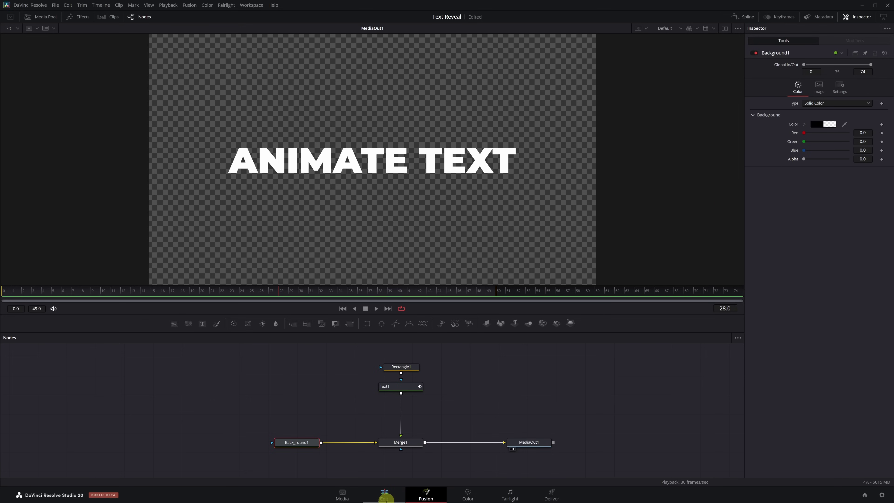
Step: On the Edit timeline, trim the text clip to end where the text has left the frame
{"action": "left_click", "coordinate": [384, 494]}
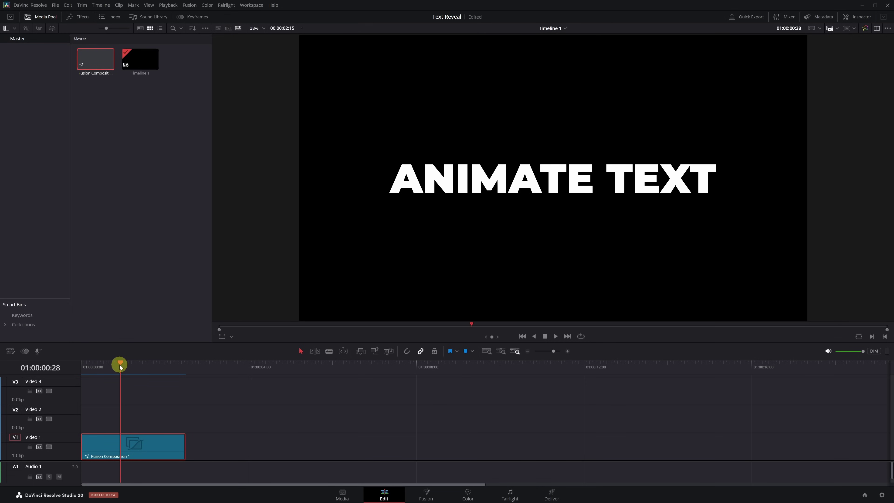
{"action": "left_click_drag", "start_coordinate": [120, 363], "coordinate": [156, 368]}
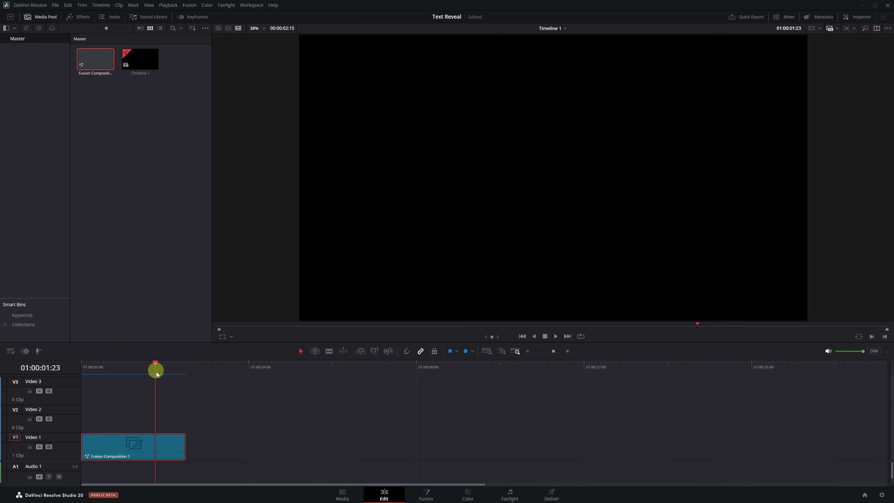
{"action": "left_click_drag", "start_coordinate": [184, 443], "coordinate": [156, 445]}
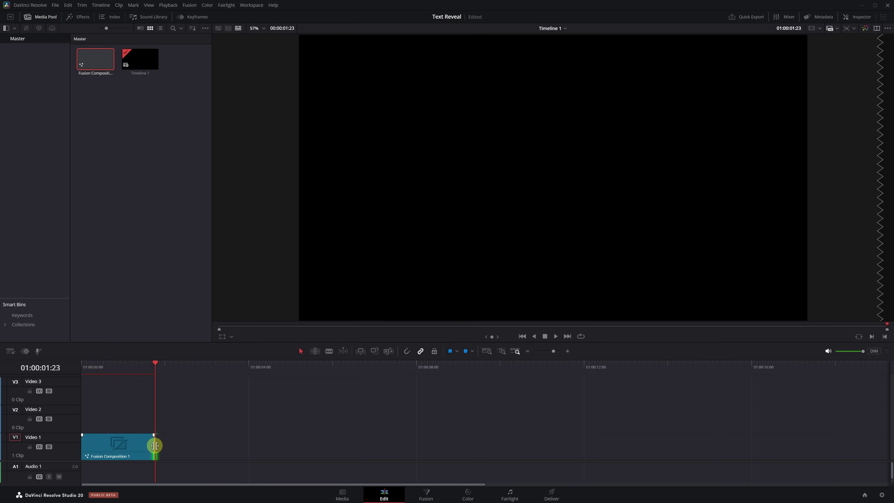
Step: Play the trimmed clip from the start and stop at a mid-animation frame
{"action": "left_click", "coordinate": [111, 399]}
{"action": "left_click", "coordinate": [77, 367]}
{"action": "key", "text": "space"}
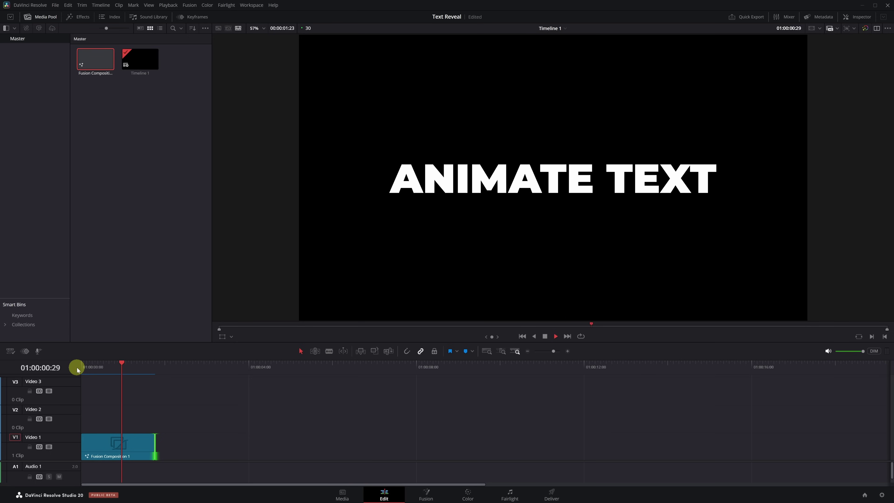
{"action": "left_click", "coordinate": [125, 367]}
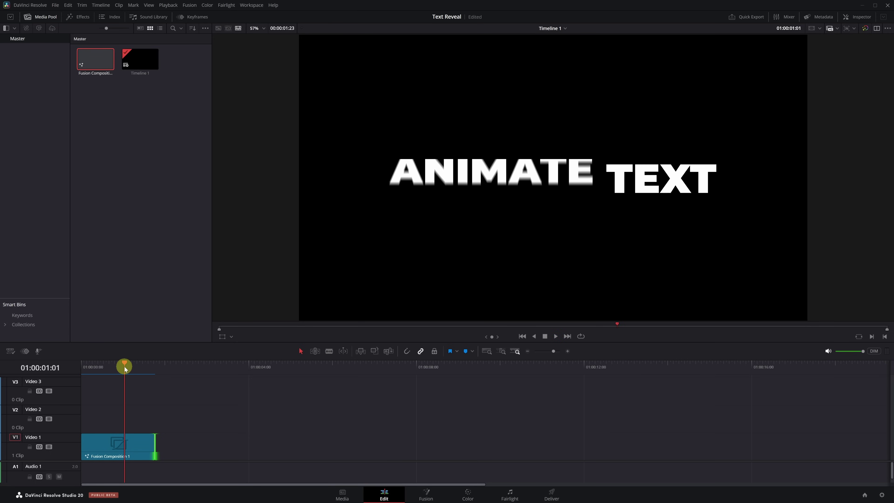
Step: Place a time-offset copy of the text clip on V2 and view where its text settles
{"action": "left_click", "coordinate": [139, 443]}
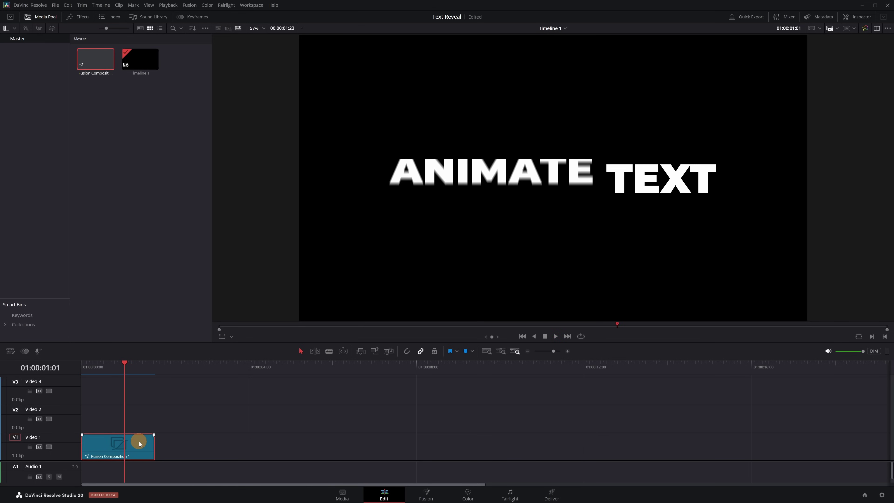
{"action": "left_click_drag", "start_coordinate": [140, 442], "coordinate": [266, 401]}
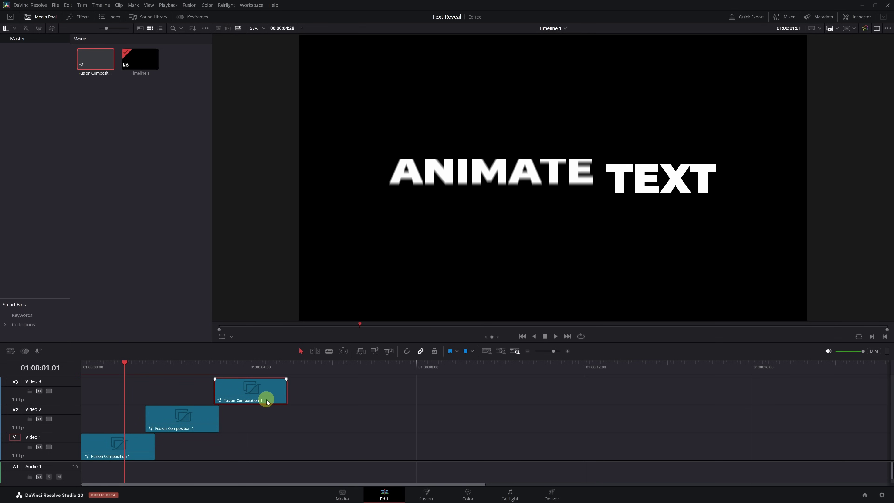
{"action": "left_click", "coordinate": [183, 365]}
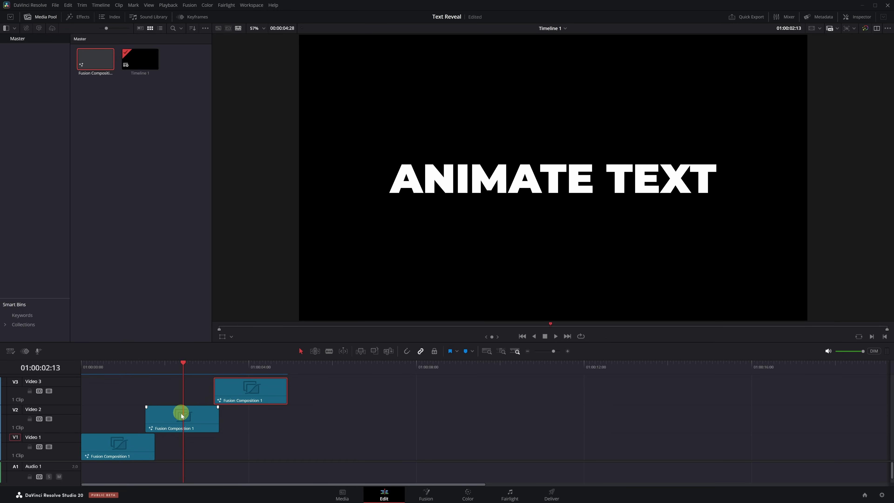
Step: In the copy's Fusion composition, change Text1's words from ANIMATE TEXT to USING THIS
{"action": "left_click", "coordinate": [434, 495]}
{"action": "left_click", "coordinate": [356, 388]}
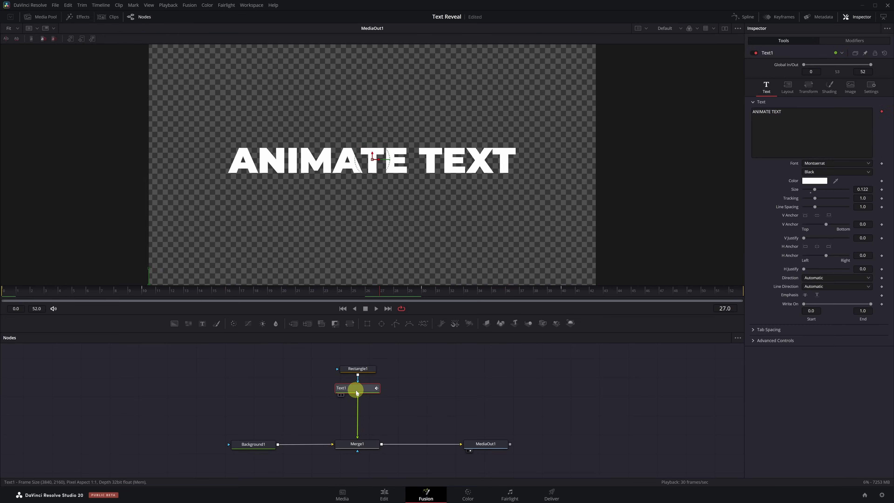
{"action": "left_click_drag", "start_coordinate": [797, 121], "coordinate": [743, 113]}
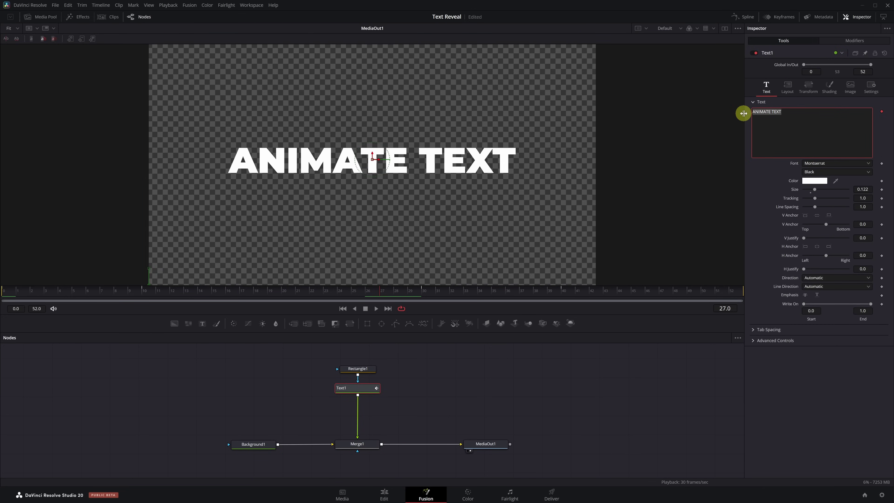
{"action": "type", "text": "USING THIS"}
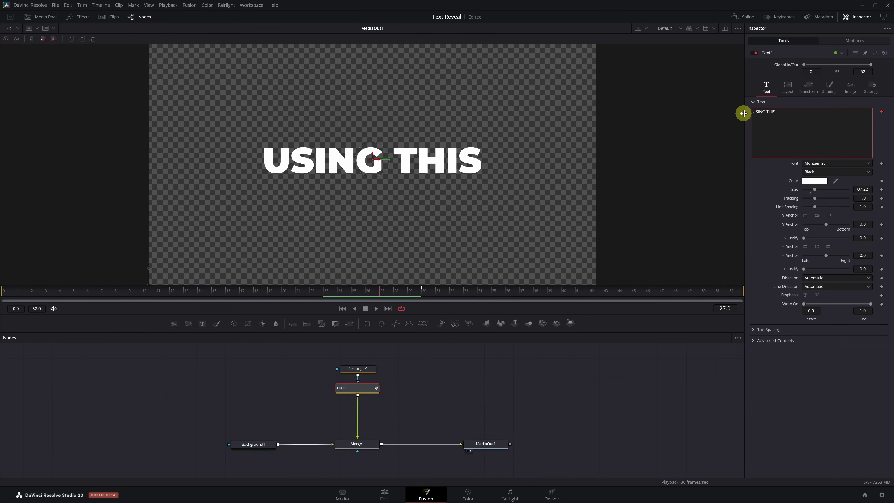